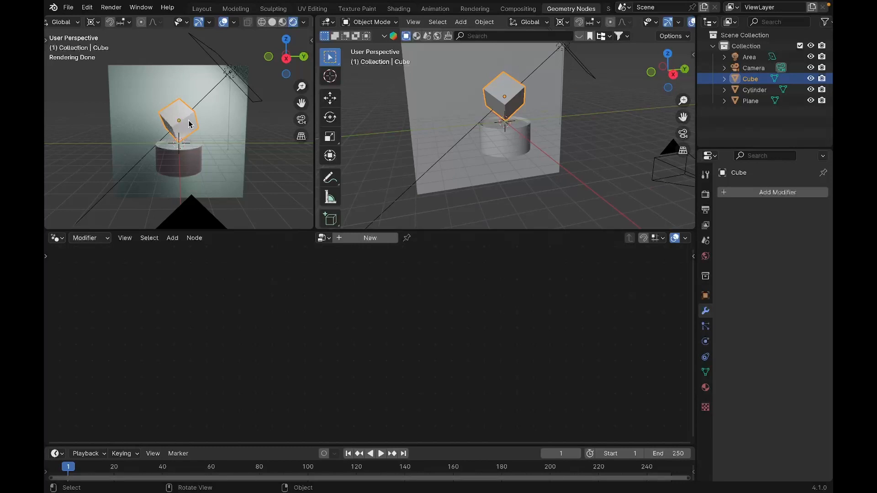
Create a new geometry node tree on the cube and insert an Instance on Points node between Group Input and Group Output.
click(365, 238)
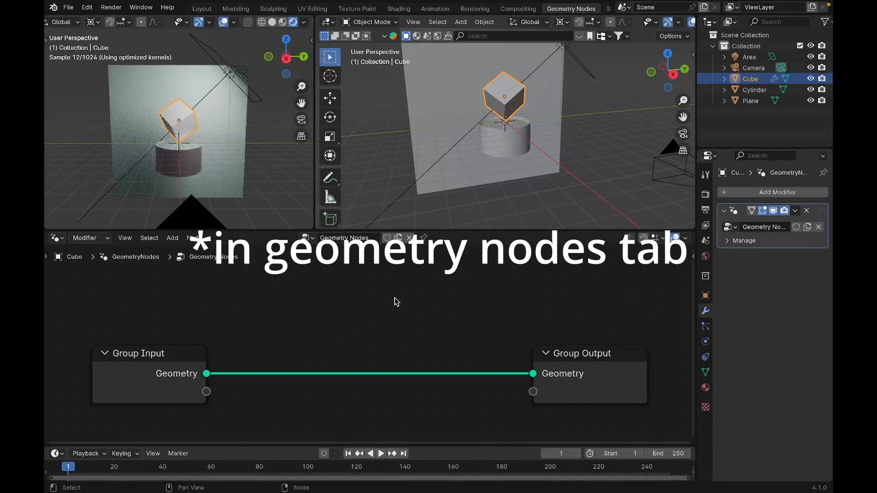
key(shift+a)
mouse_move(396, 301)
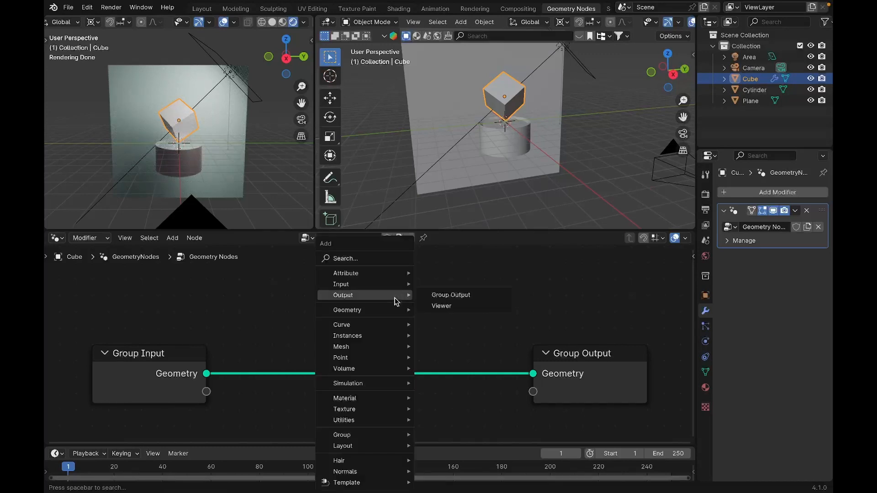
text(ins)
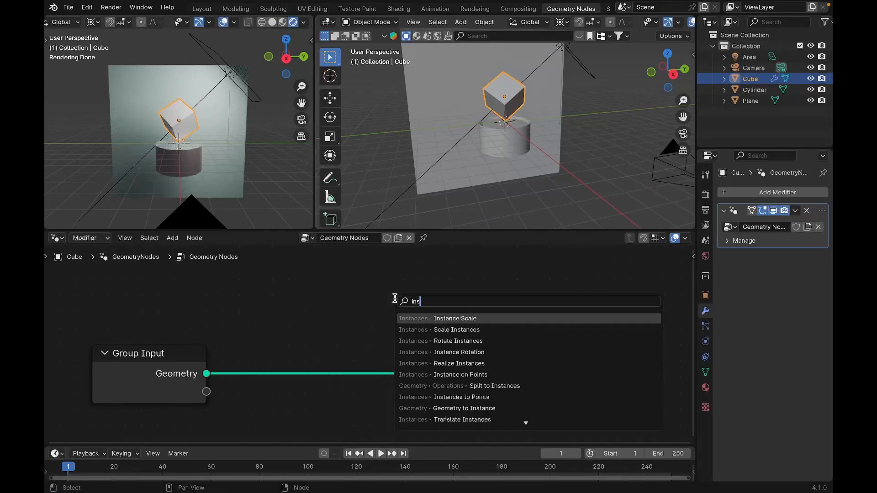
click(481, 375)
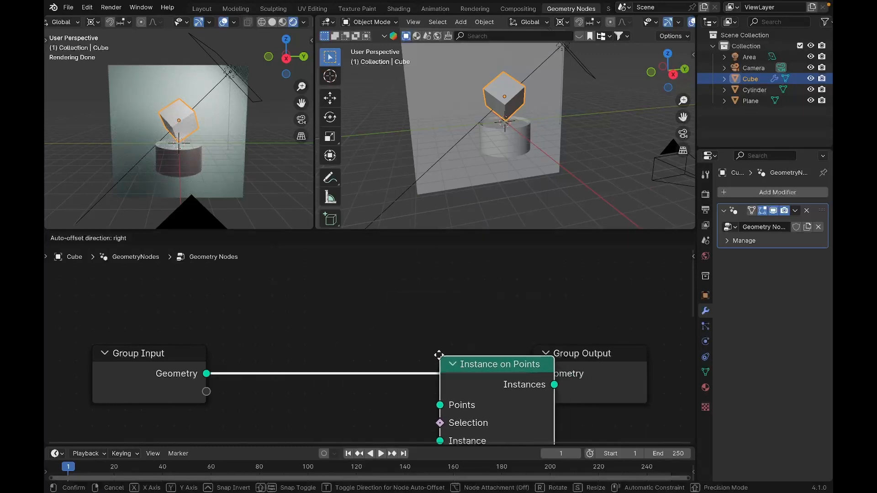
click(440, 358)
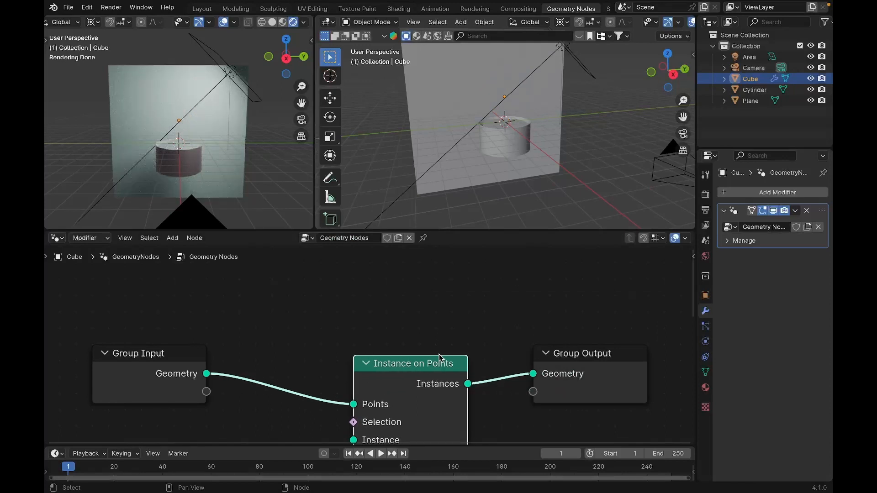
Insert a Subdivide Mesh node between Group Input and Instance on Points and set its level to 4.
key(shift+a)
mouse_move(440, 358)
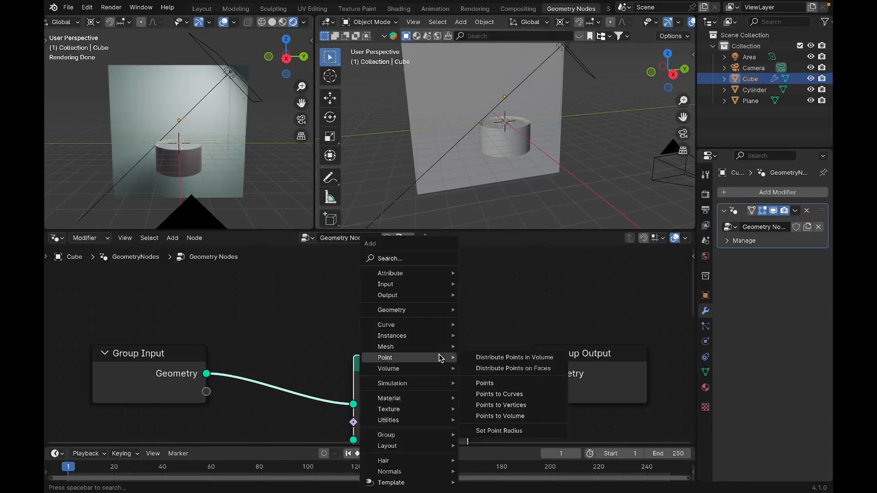
text(sub)
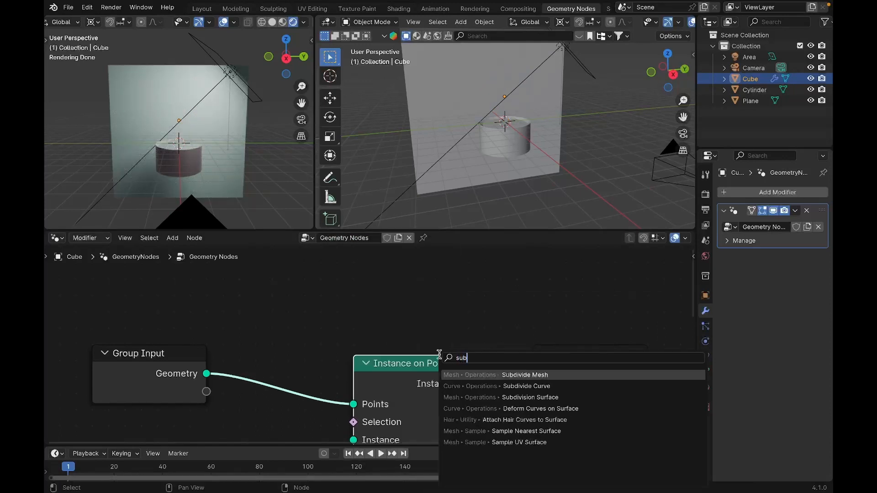
click(488, 374)
click(336, 379)
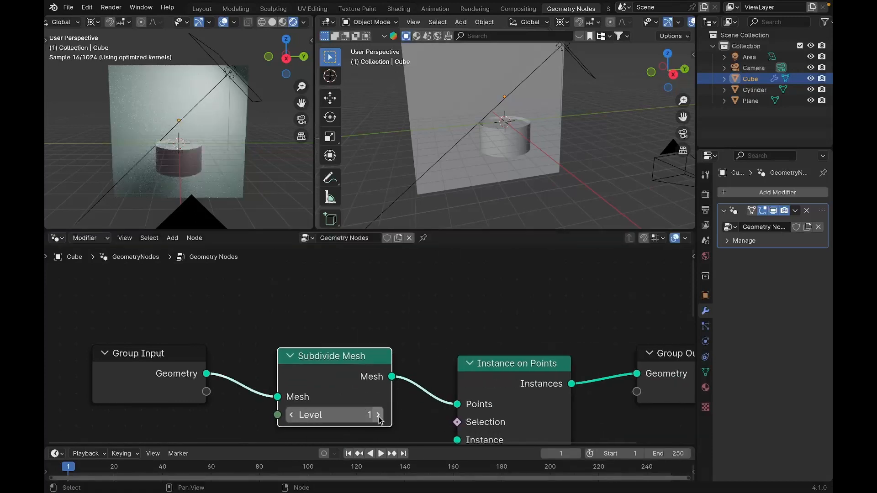
click(347, 414)
key(BackSpace)
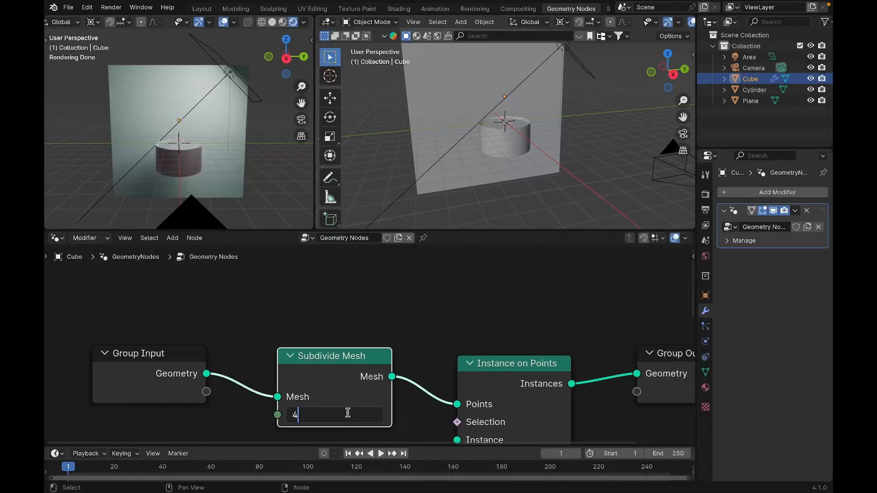
text(4)
key(Return)
Add a Set Shade Smooth node below Subdivide Mesh and link its Geometry output to the Instance input of Instance on Points.
shift+scroll(349, 417, down, 3)
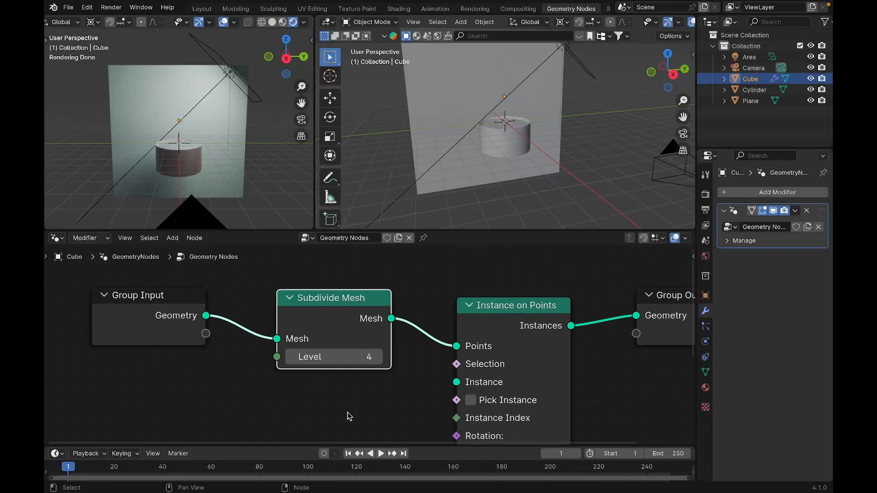
key(shift+a)
text(set)
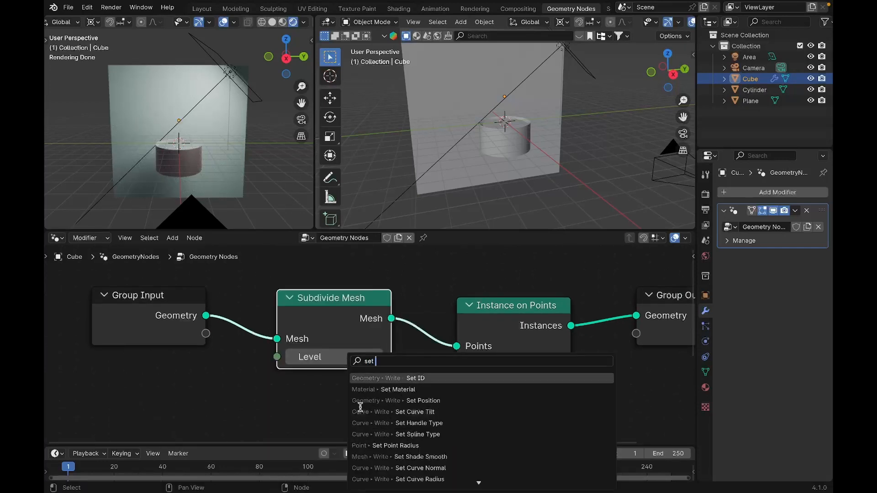
text( shade)
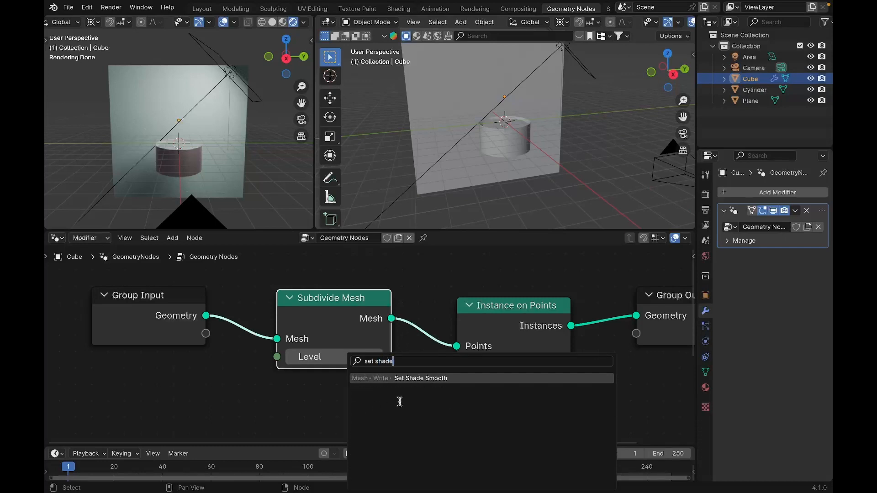
click(416, 382)
click(290, 389)
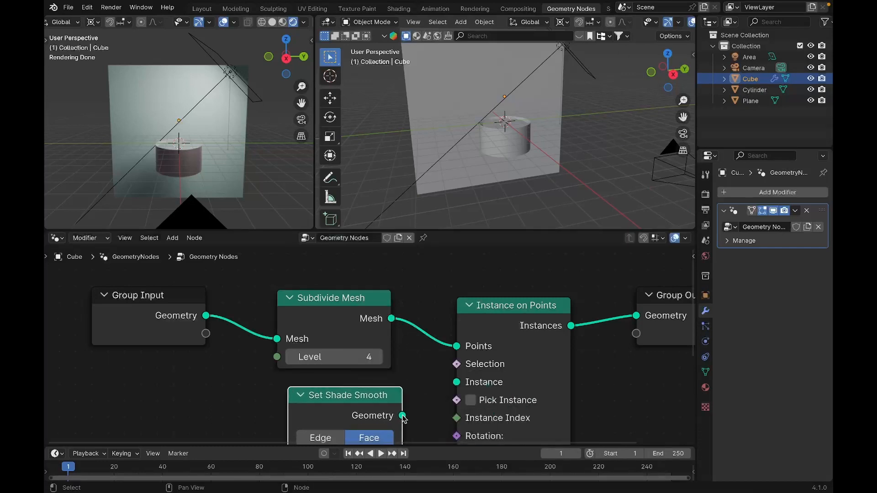
drag(402, 416, 458, 383)
Add a UV Sphere node and link its Mesh output to the Geometry input of Set Shade Smooth.
middle_drag(412, 420, 517, 335)
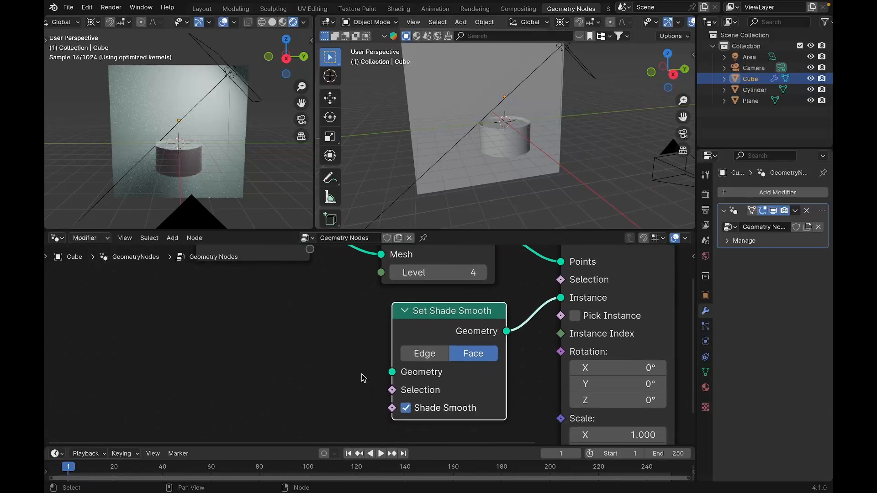
key(shift+a)
text(uv)
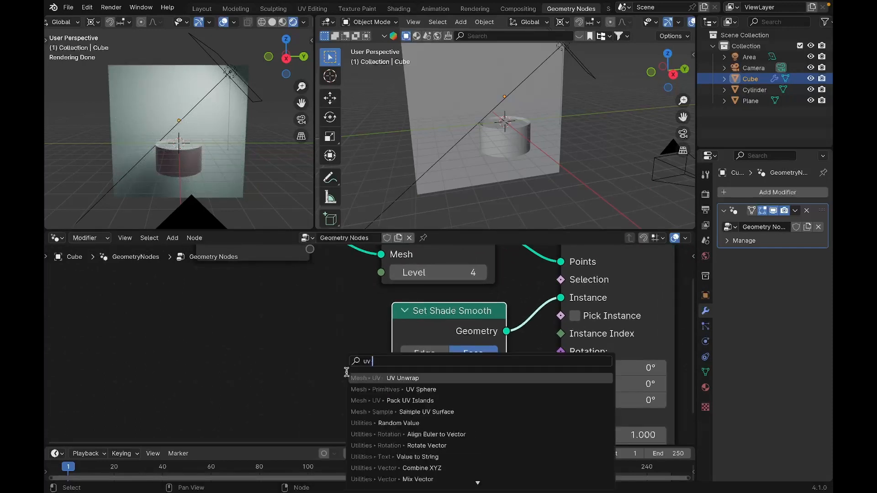
text( shp)
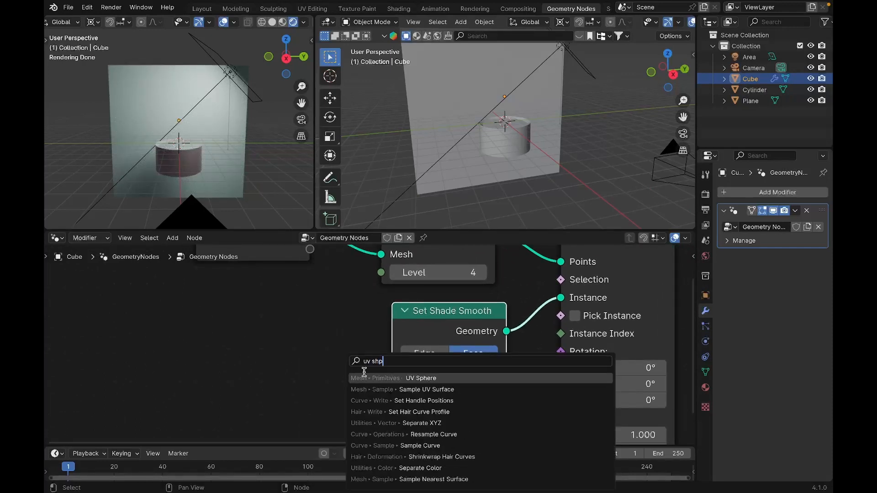
click(364, 378)
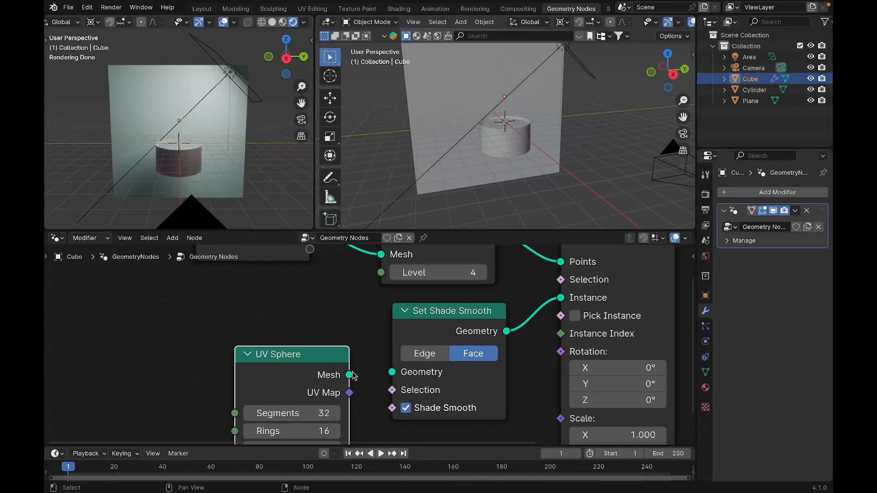
drag(352, 372, 387, 372)
Set the UV Sphere node's radius to 0.1 m.
scroll(386, 372, down, 3)
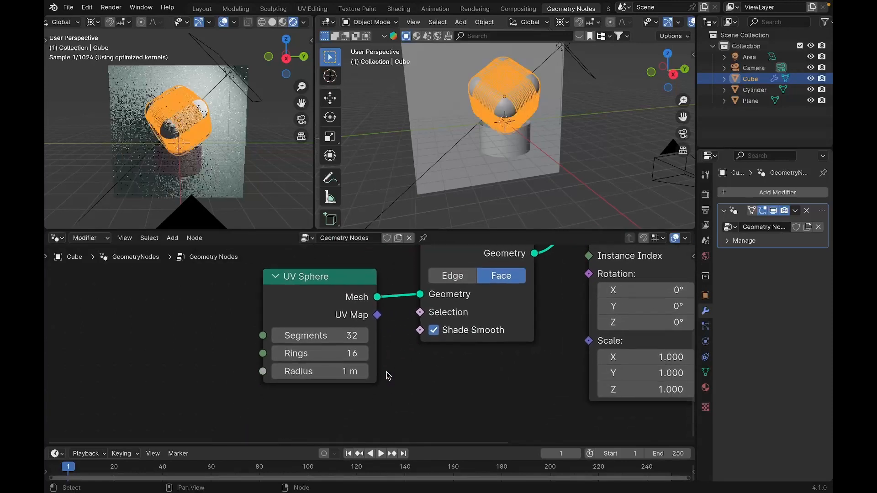
click(350, 368)
key(BackSpace)
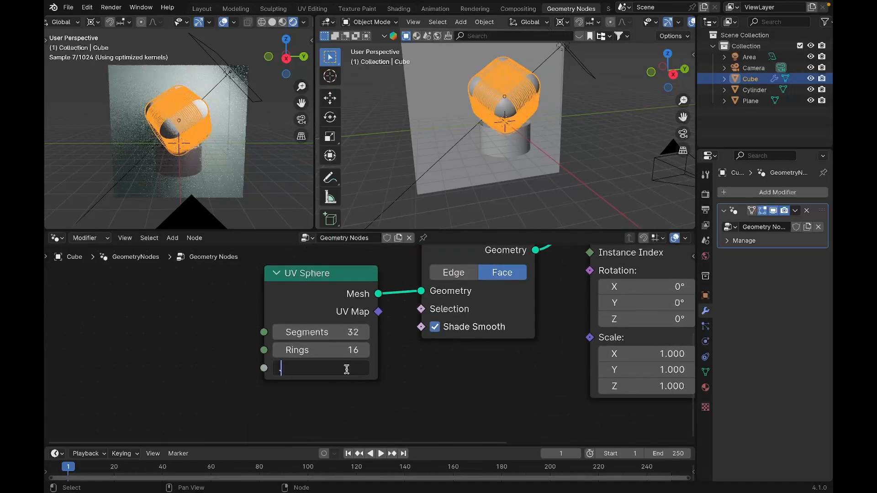
text(0.1)
key(Return)
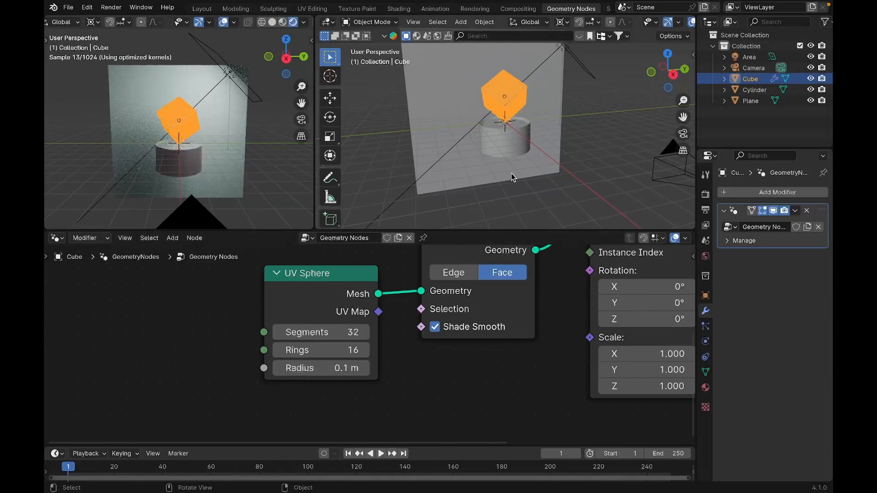
Hide the overlays in the solid-shaded viewport and reselect the cube.
click(655, 97)
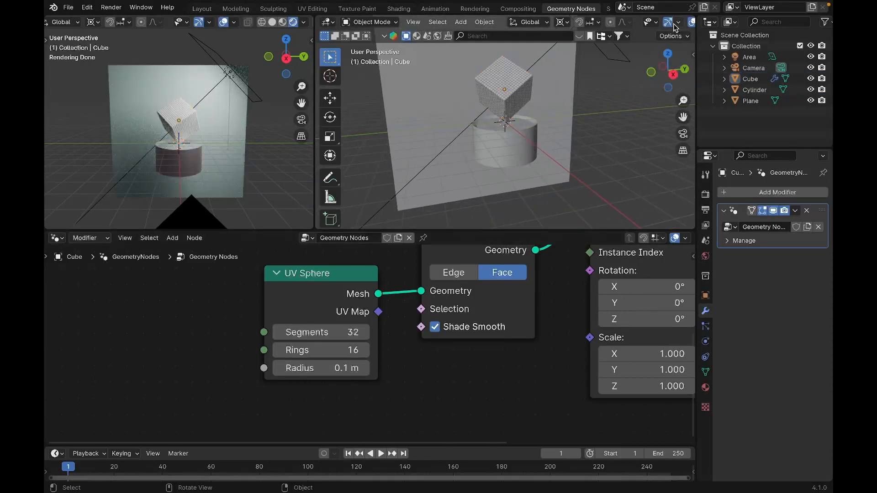
click(692, 22)
click(486, 86)
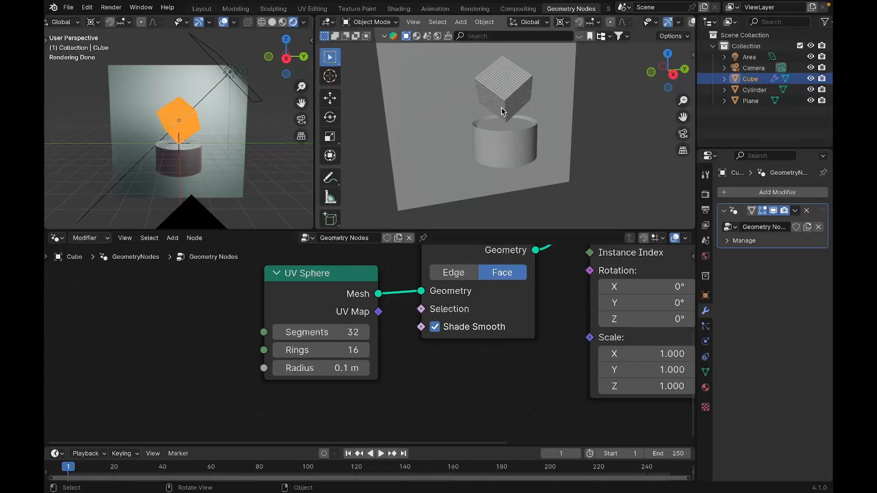
Add a sphere empty and raise it along the Z axis to about 2.1 m, into the cube.
key(shift+a)
mouse_move(492, 239)
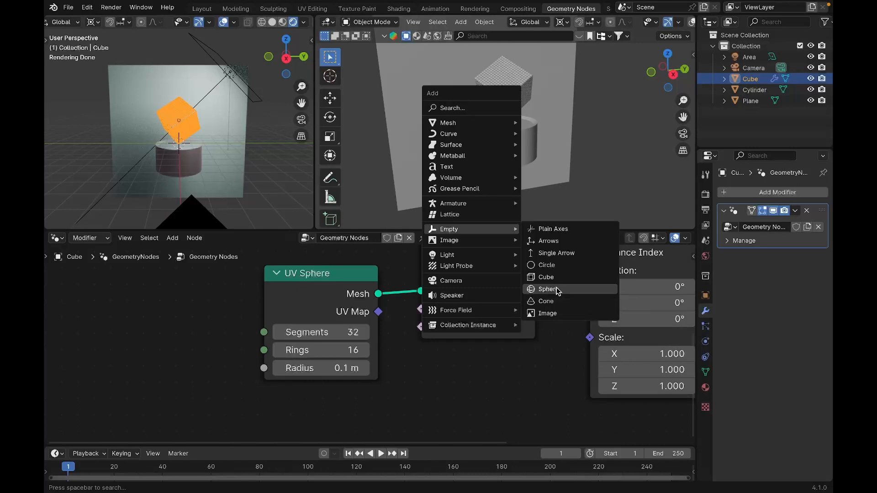
click(556, 287)
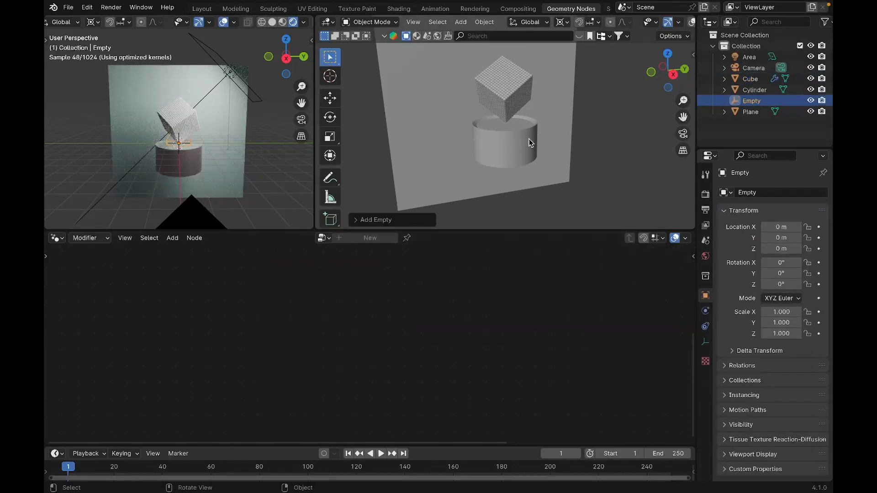
key(g)
key(z)
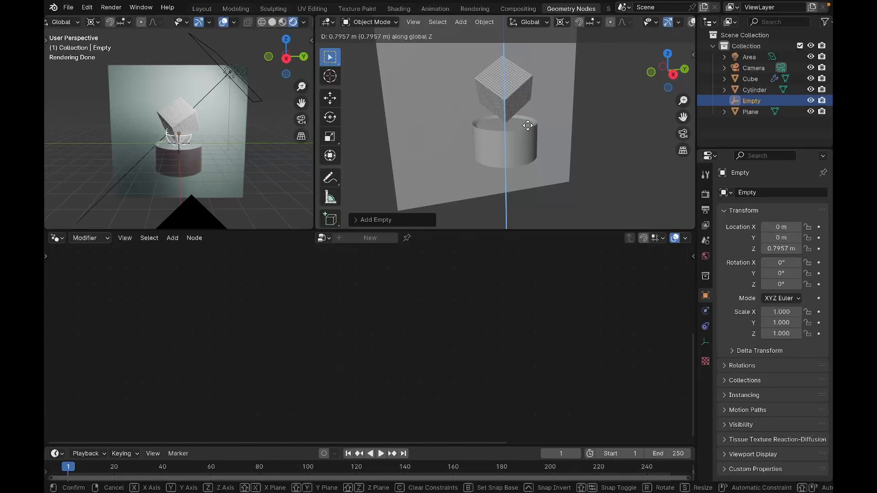
click(538, 105)
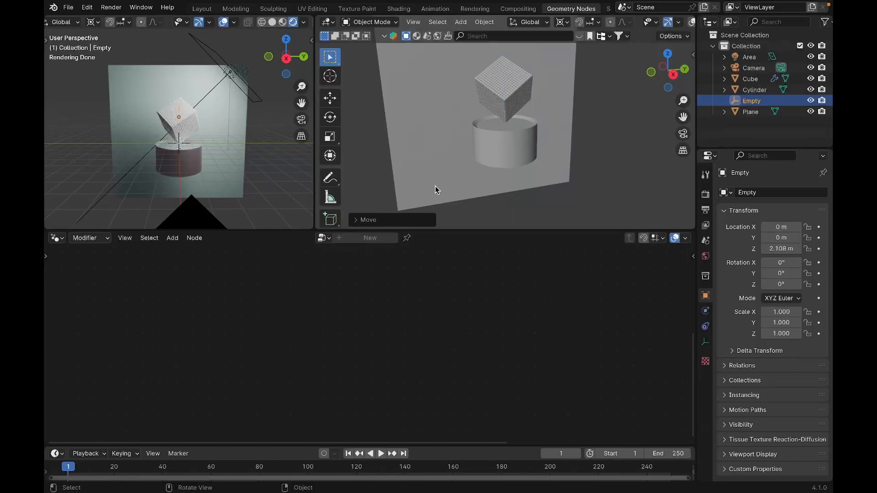
Bring the empty into the cube's node tree as an Object Info node and set it to Relative.
click(517, 82)
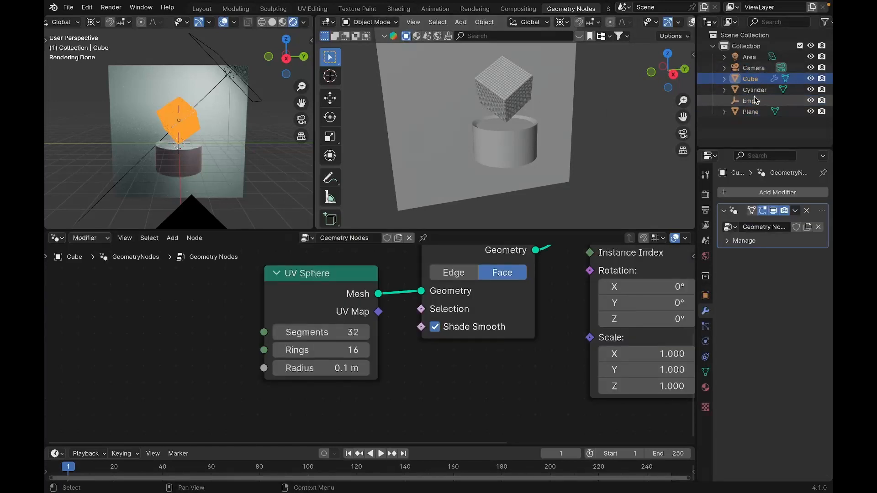
drag(756, 100, 181, 418)
scroll(179, 415, down, 4)
scroll(180, 415, left, 4)
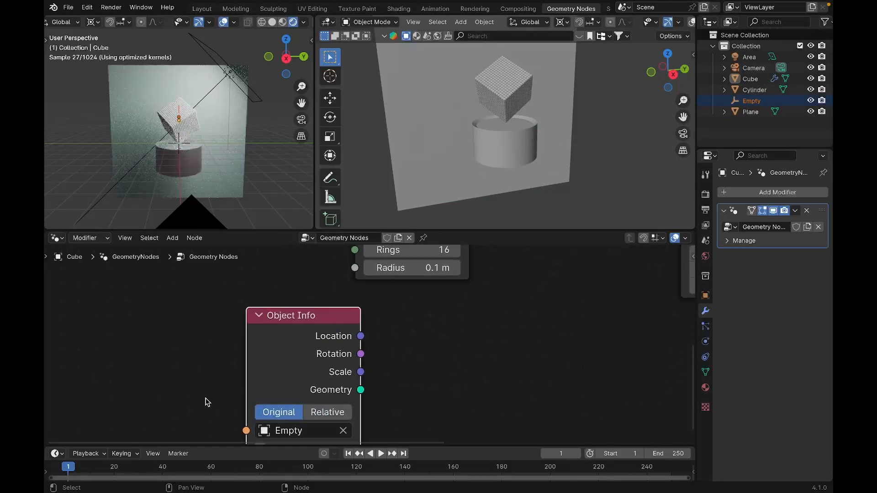
click(333, 415)
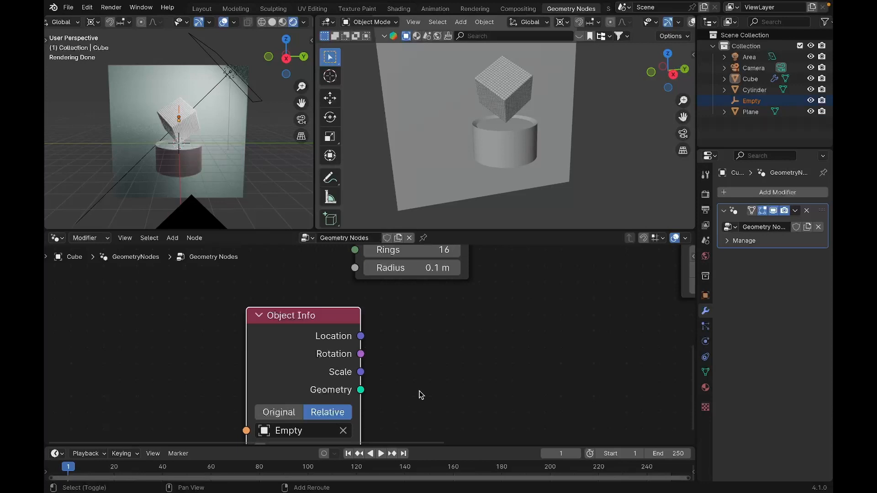
Add a Math node fed by the Object Info node's Scale output and move both nodes down to make room.
key(shift+a)
text(maty)
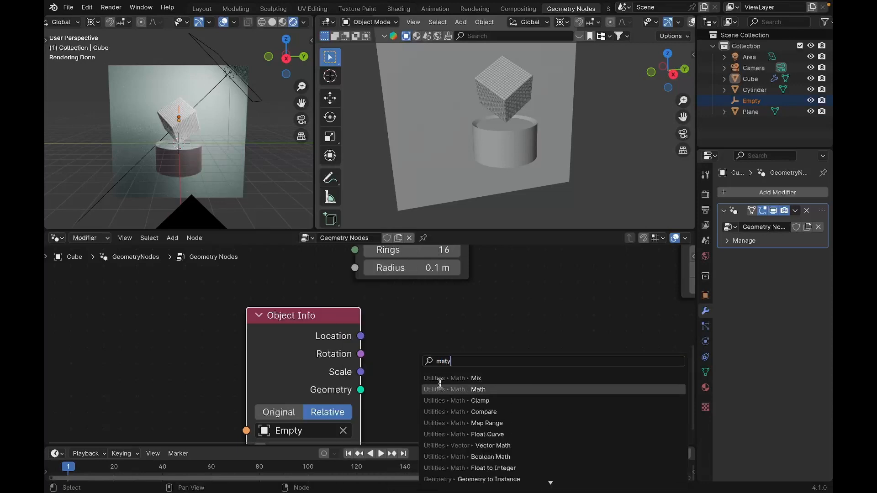
click(423, 389)
click(423, 328)
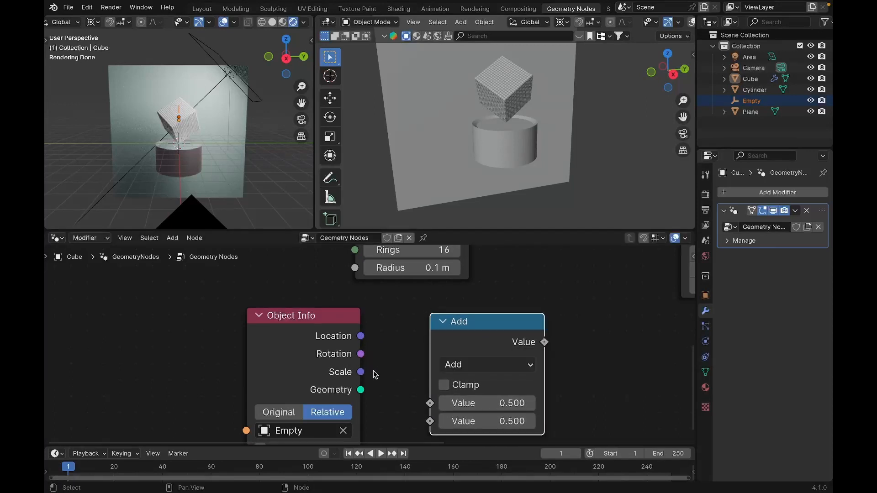
drag(361, 374, 430, 403)
drag(303, 328, 217, 388)
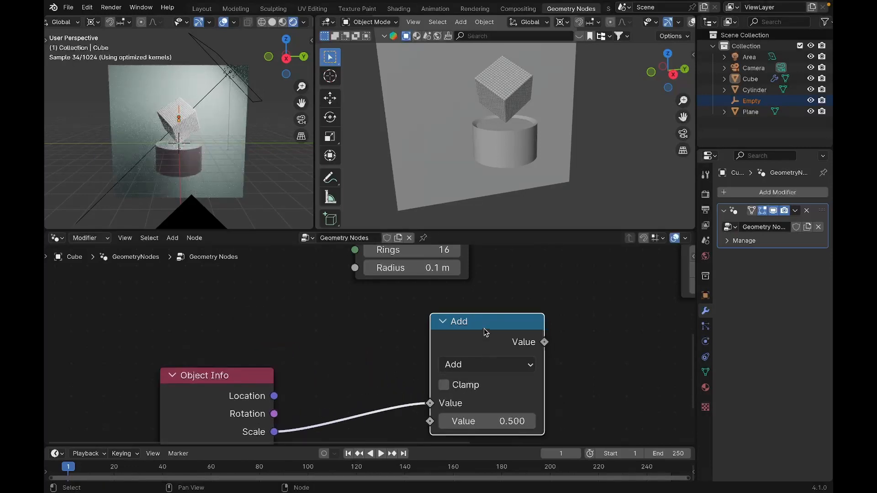
drag(481, 330, 354, 419)
Add a Vector Math node near the Object Info node and set its operation to Distance.
key(shift+a)
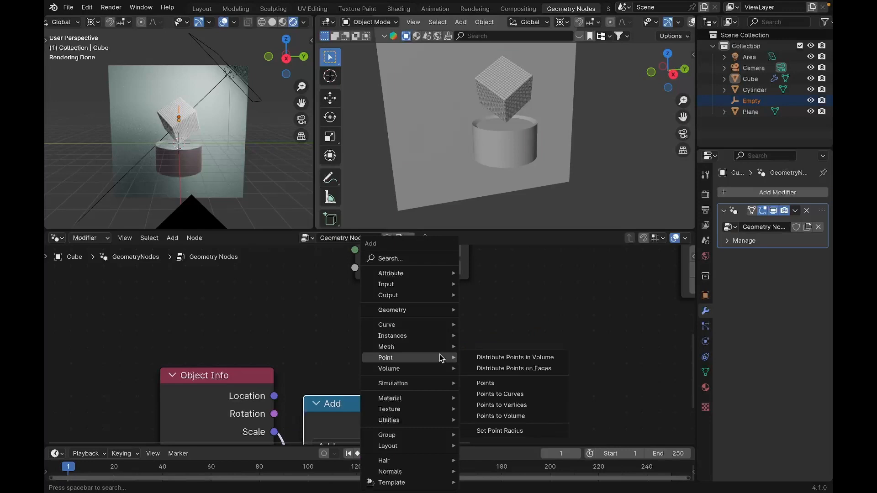
text(vctoe)
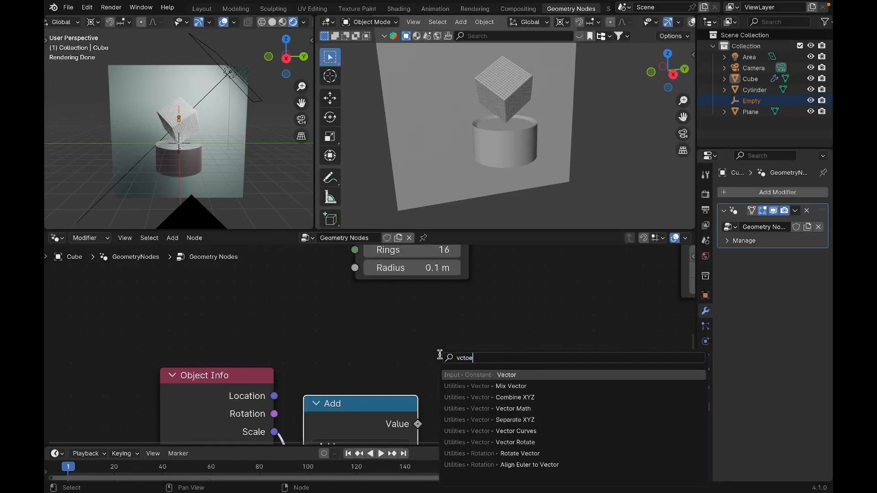
click(475, 408)
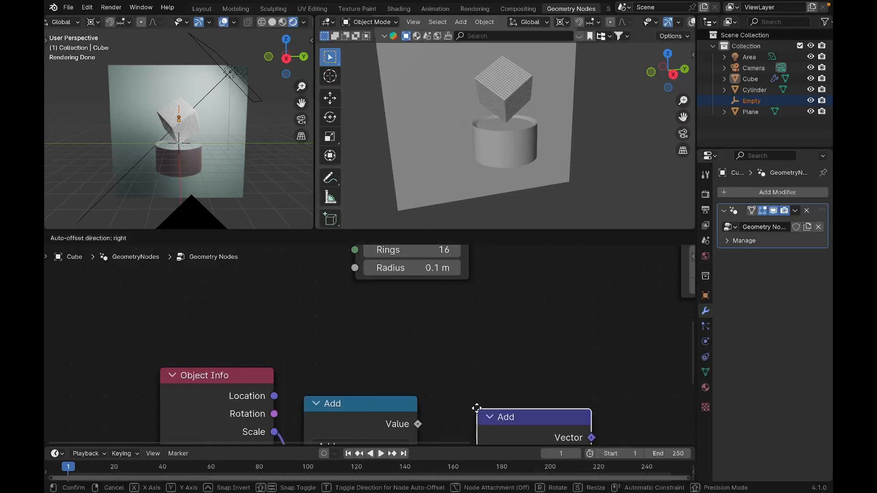
click(336, 295)
click(377, 348)
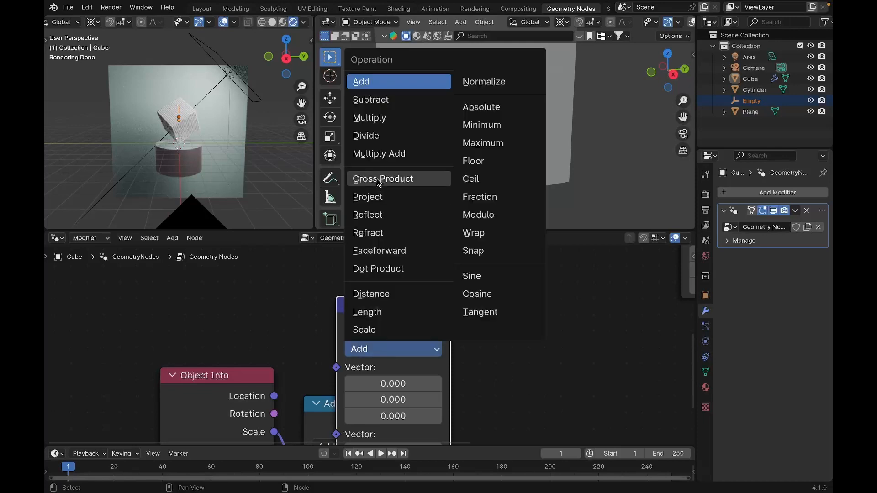
click(371, 293)
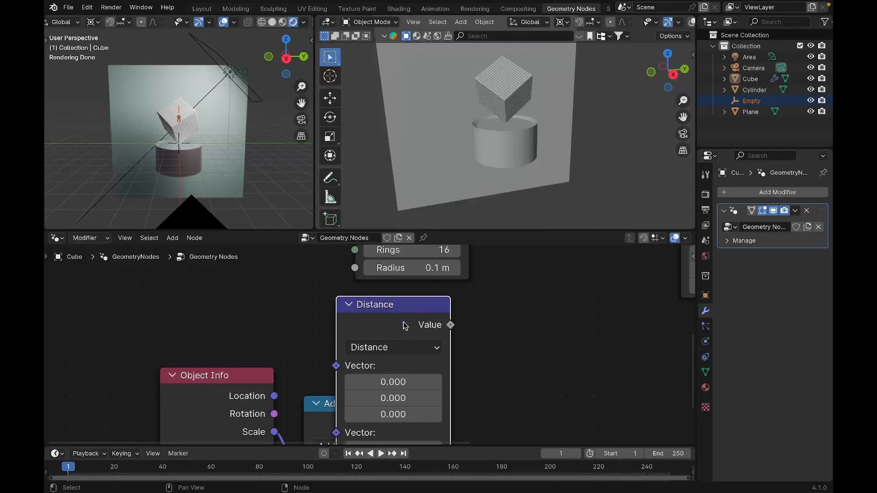
Connect the Object Info node's Location to the Distance node's second Vector input and place the Distance node above the Add node.
scroll(408, 329, down, 1)
scroll(408, 329, down, 1)
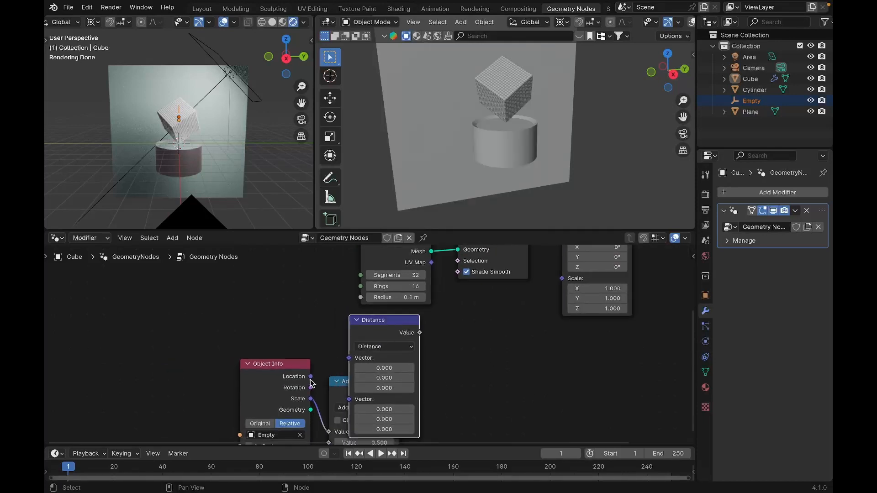
drag(310, 377, 348, 399)
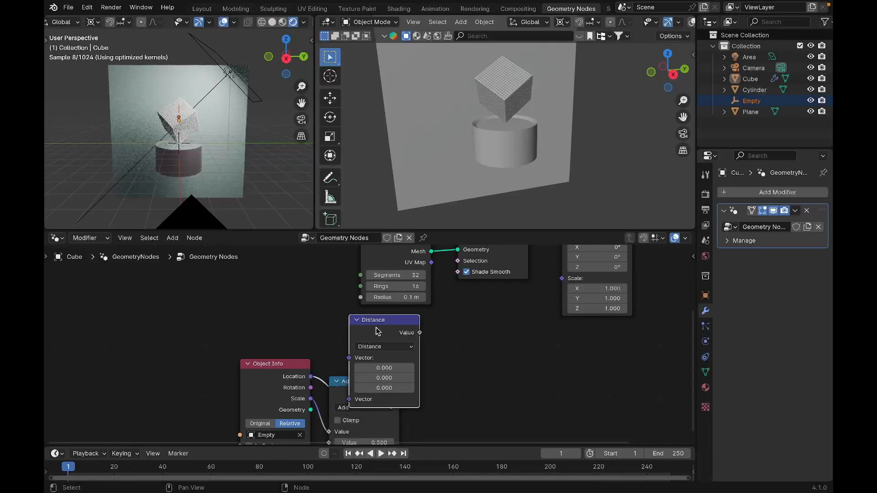
drag(377, 330, 363, 292)
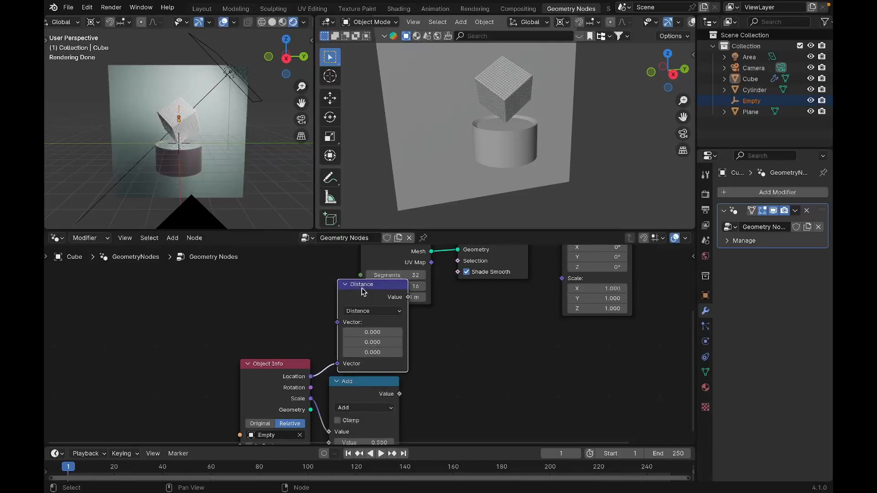
key(shift+a)
text(set p)
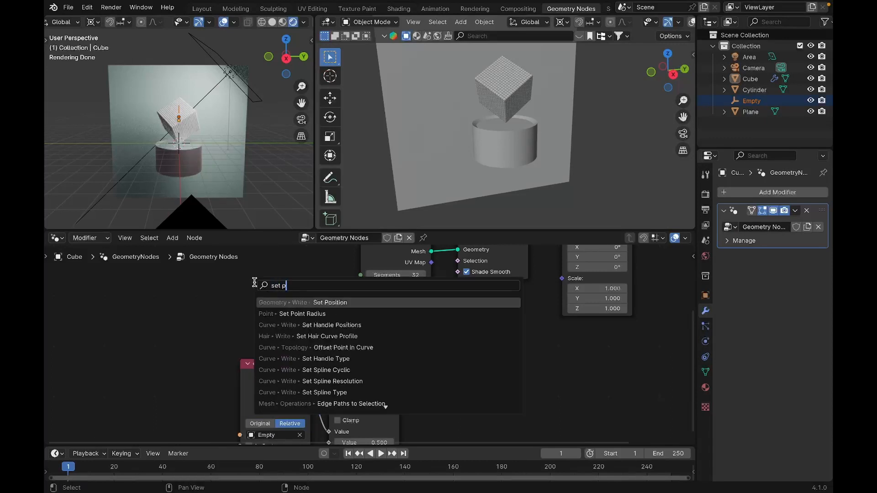
text(osition)
key(Return)
click(236, 285)
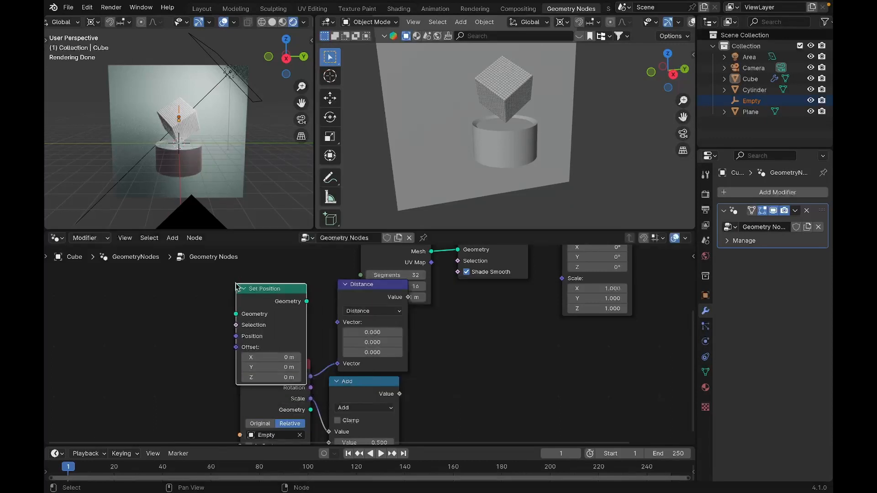
drag(306, 302, 337, 322)
drag(287, 293, 277, 277)
key(x)
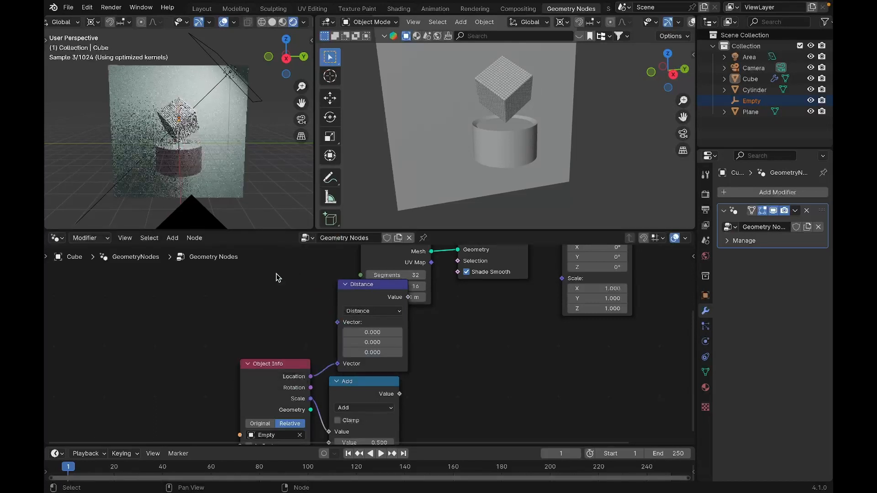
Add a Position node and connect its output to the first Vector input of the Distance node.
key(shift+a)
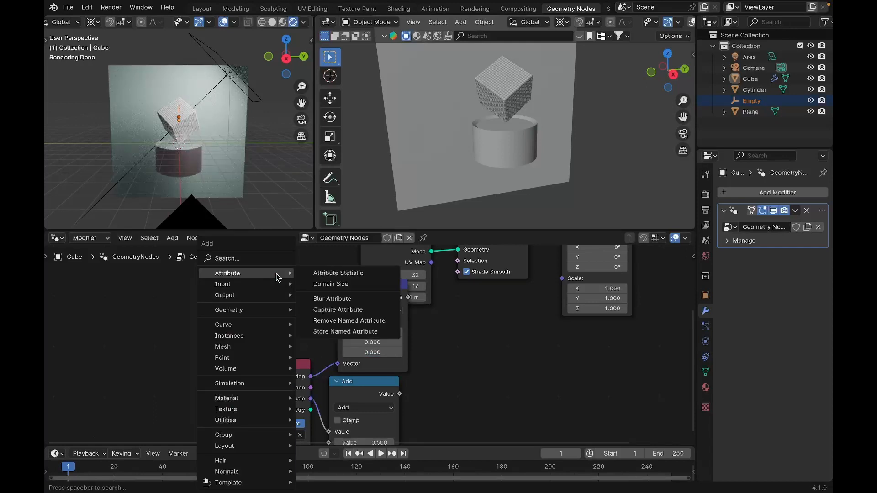
text(posi)
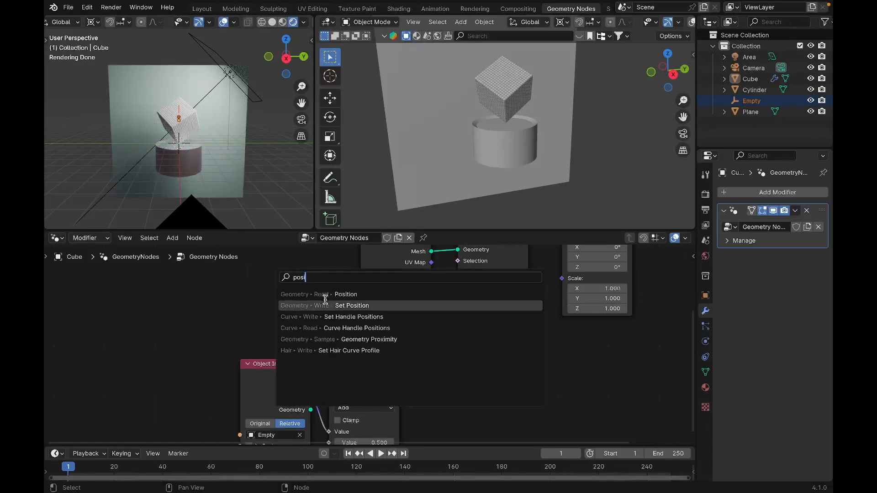
key(Return)
click(218, 307)
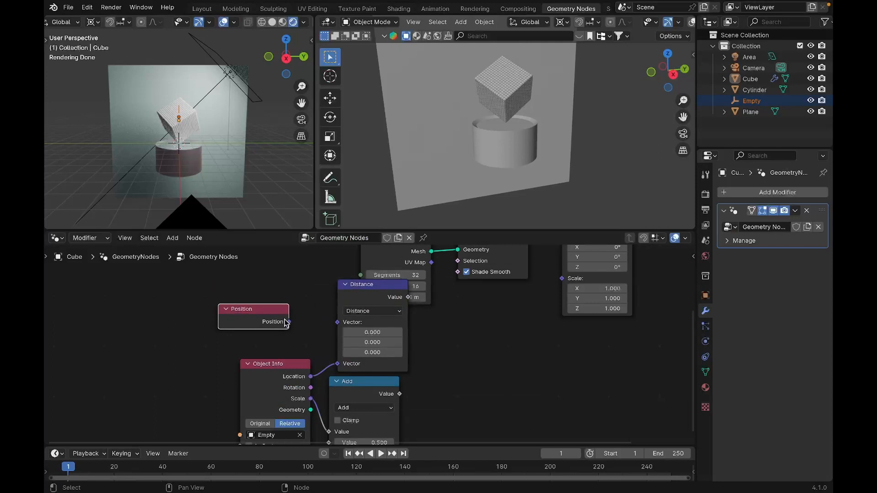
drag(289, 321, 337, 322)
Duplicate the Add math node, place the copy directly below it, and set the copy to Subtract.
scroll(439, 339, down, 3)
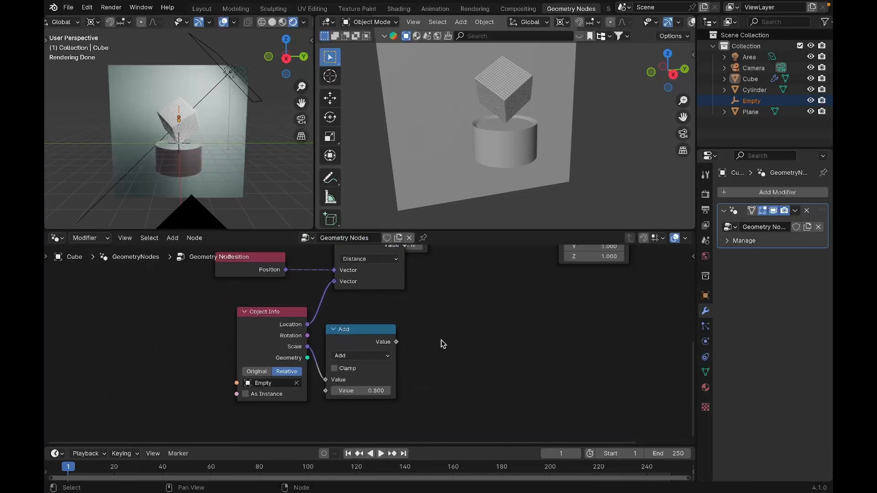
click(385, 338)
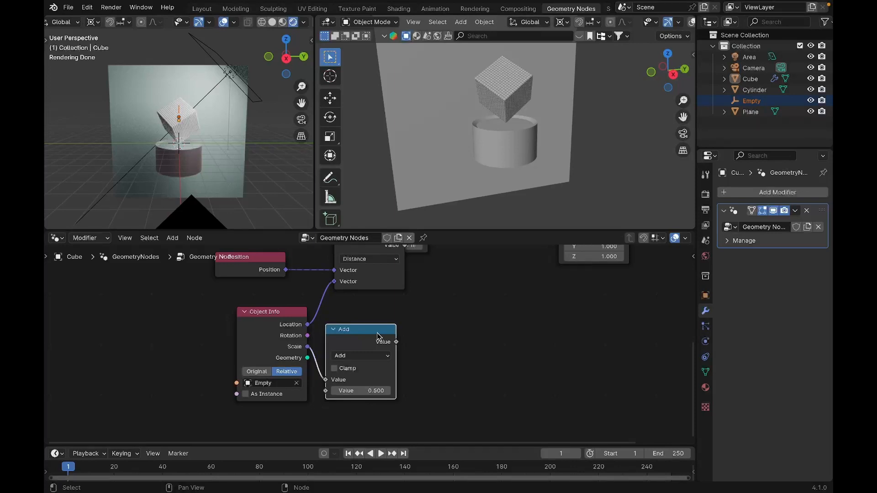
key(shift+d)
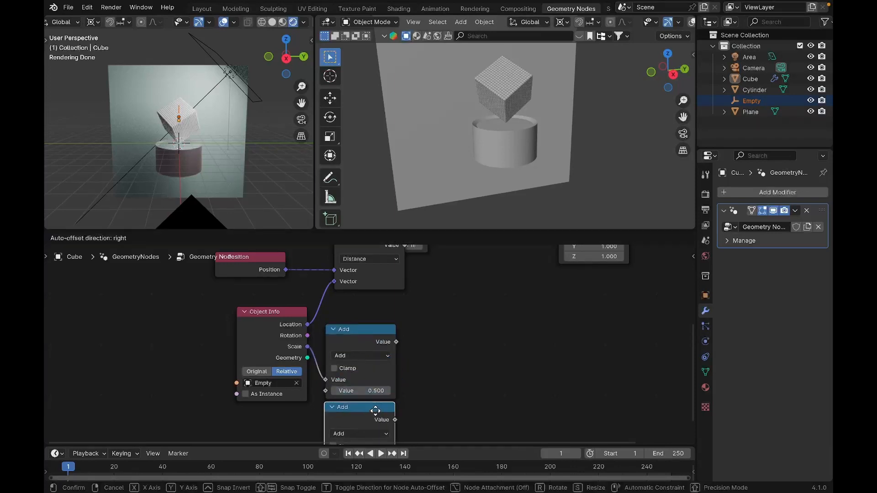
click(375, 416)
scroll(374, 414, down, 4)
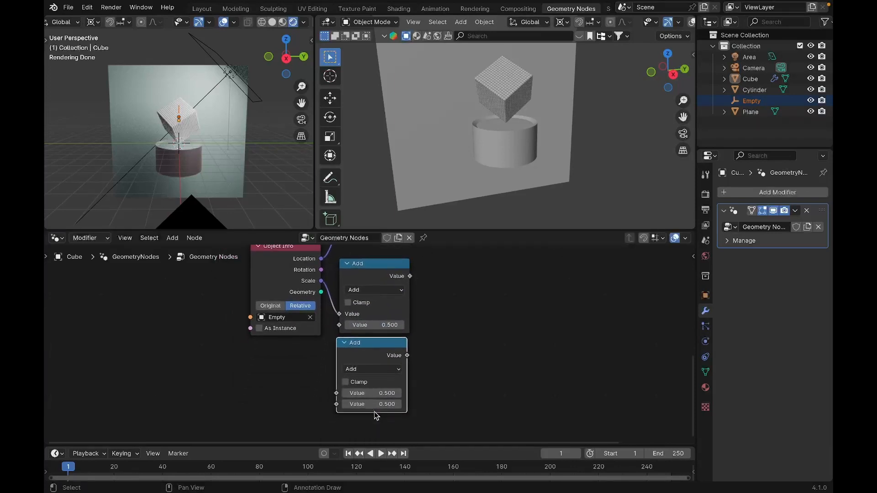
click(369, 368)
click(365, 254)
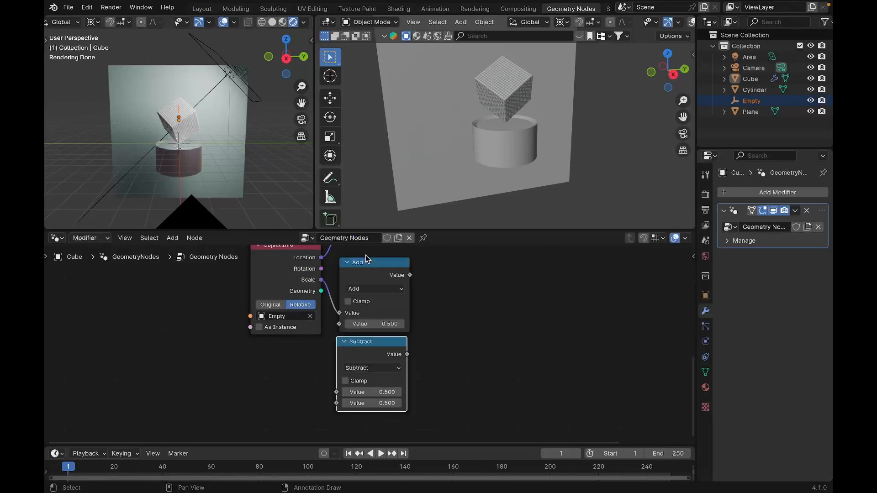
Set the upper math node to Subtract and the lower one to Add, fed by the Object Info node's Scale output.
click(368, 289)
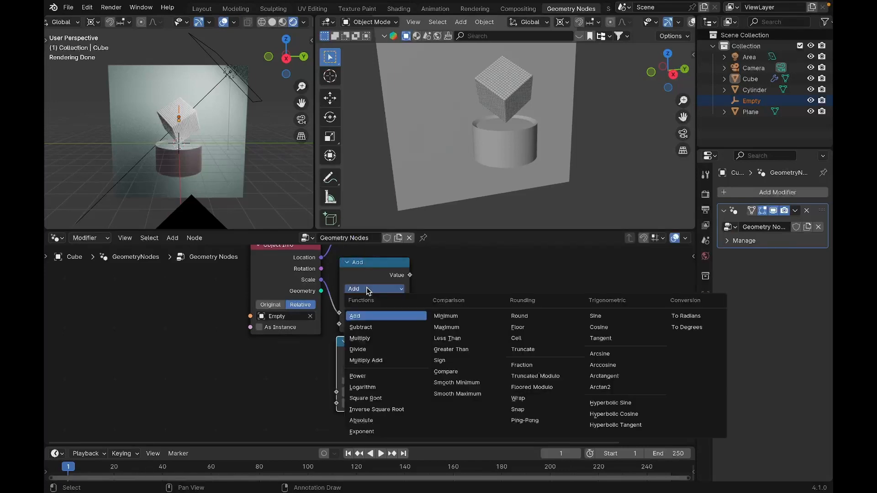
click(360, 325)
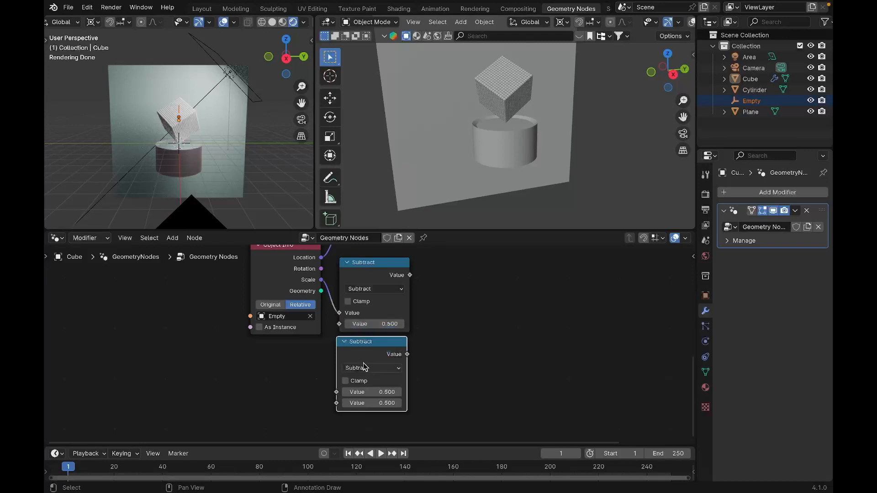
click(365, 368)
click(357, 242)
drag(321, 279, 333, 389)
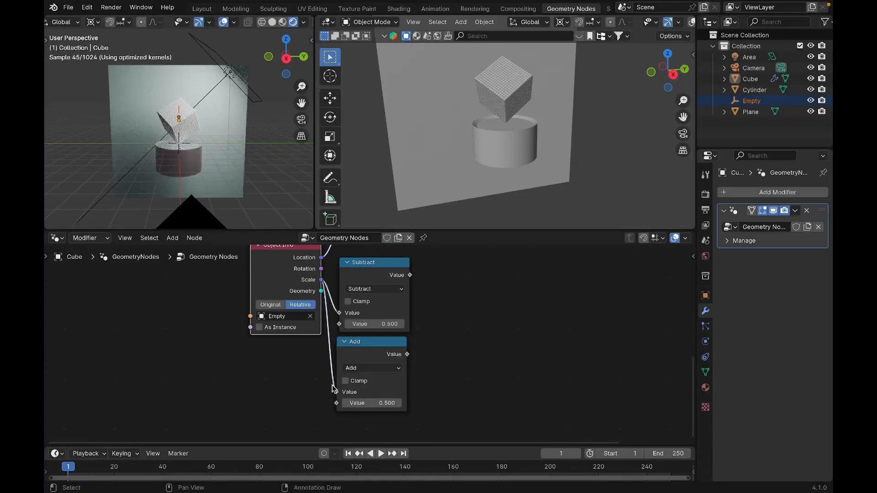
Add a Map Range node beside the math nodes and connect the Distance node's Value output to its Value input.
key(shift+a)
text(map)
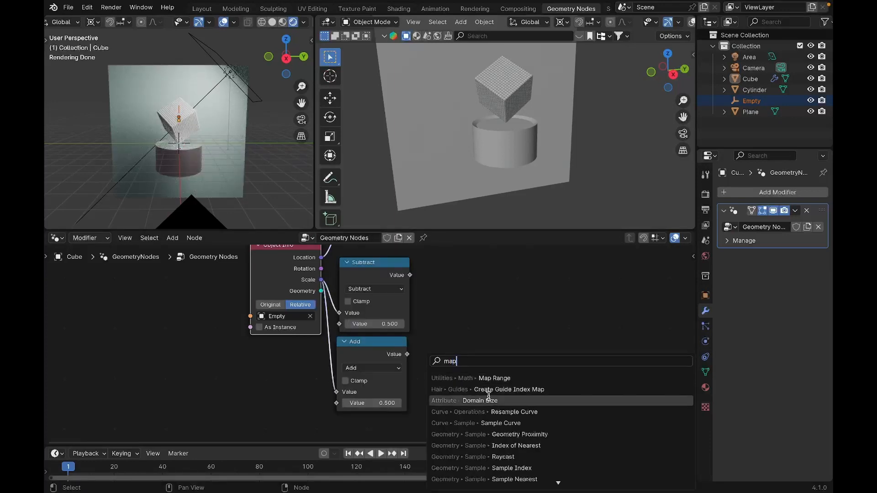
click(494, 379)
click(464, 328)
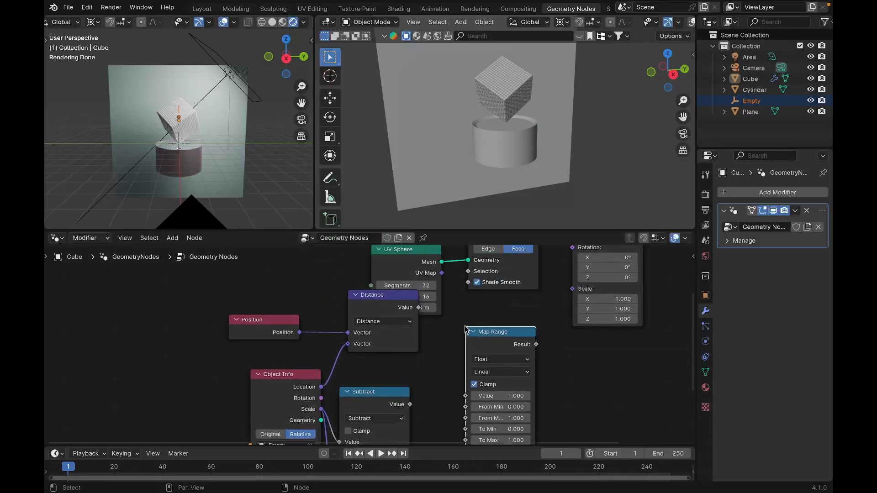
scroll(465, 327, down, 2)
drag(398, 282, 469, 376)
Connect the Subtract node's output to the Map Range node's From Min and the Add node's output to From Max.
middle_drag(469, 375, 491, 316)
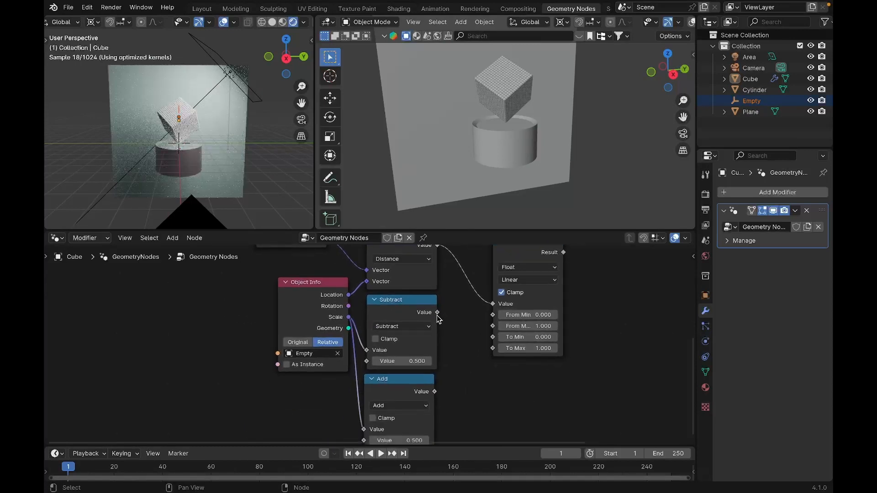
drag(438, 312, 493, 316)
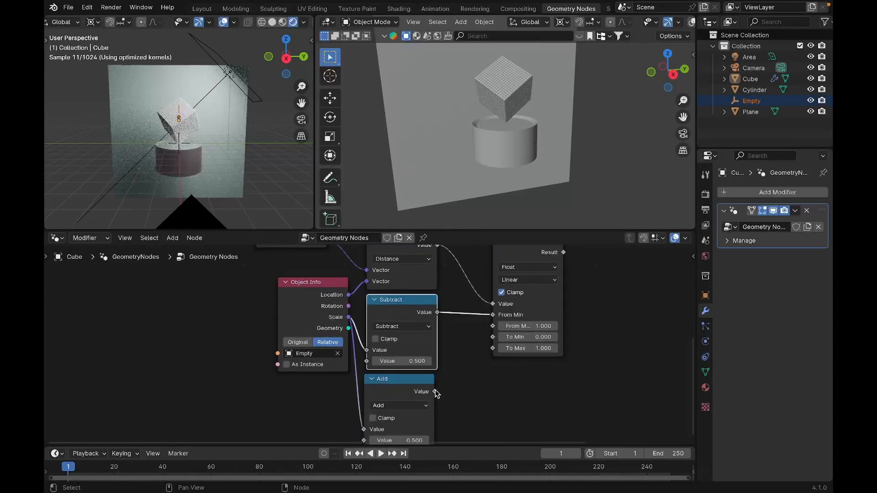
drag(434, 392, 490, 328)
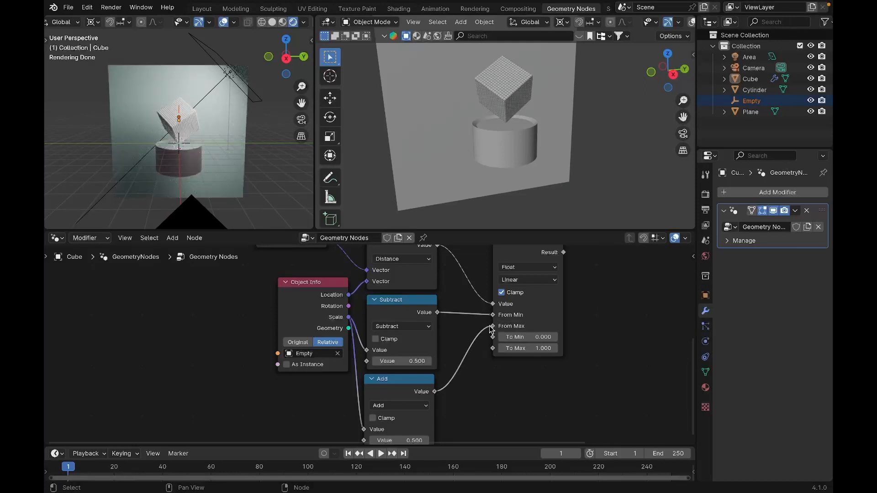
Duplicate the Add node beneath the Map Range node and feed the copy's first Value from the original Add node.
click(381, 395)
key(shift+d)
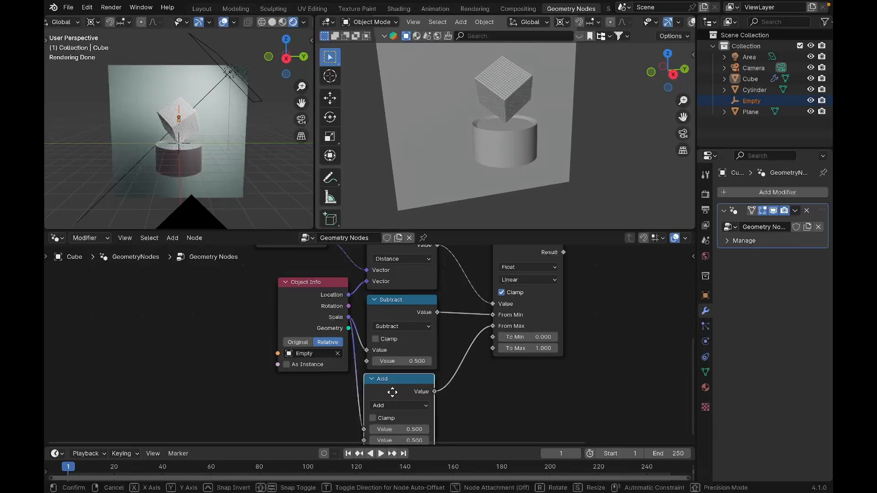
click(521, 384)
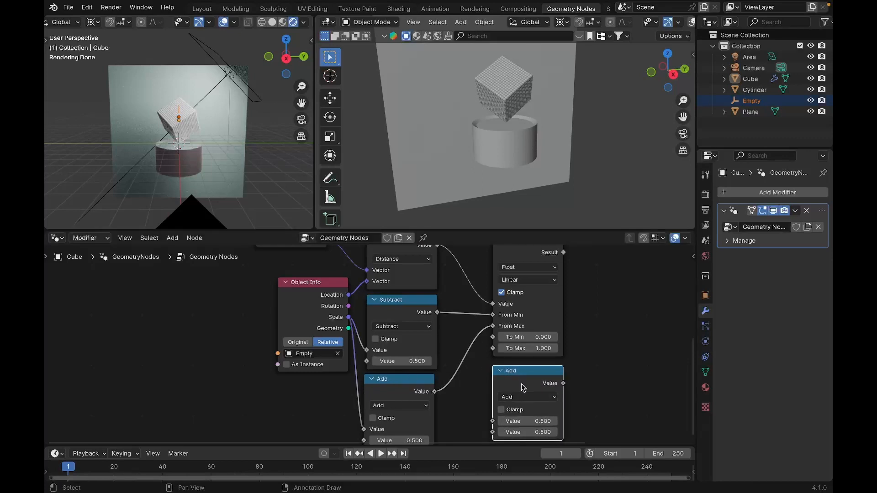
drag(435, 392, 492, 421)
Duplicate the original Add node below itself, set the copy to Multiply, and connect it to the second Value of the newer Add node.
scroll(491, 421, down, 3)
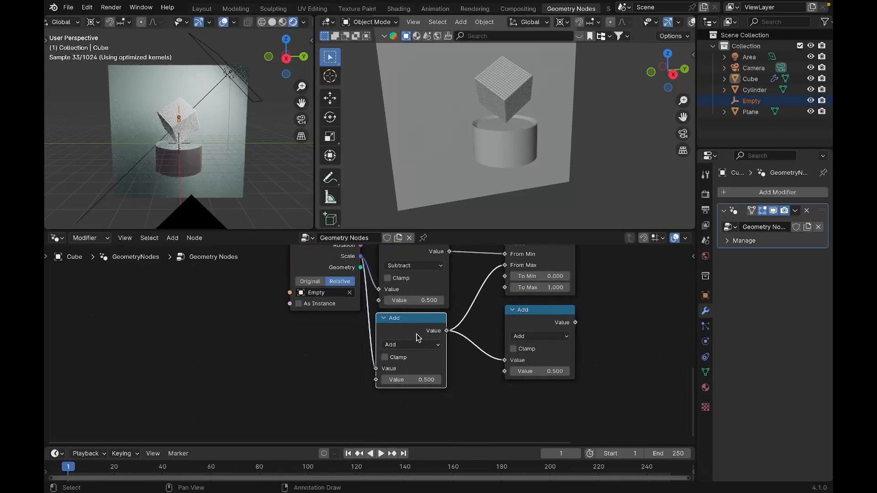
key(shift+d)
click(414, 414)
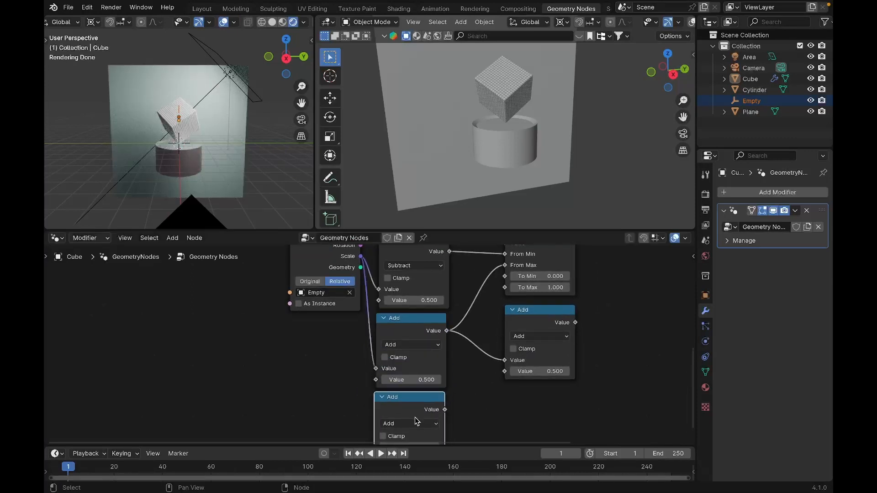
click(414, 420)
click(408, 320)
drag(445, 410, 505, 371)
Duplicate the Multiply node to its left, set the copy to Divide, and connect it to the Multiply node's first Value.
middle_drag(479, 406, 533, 349)
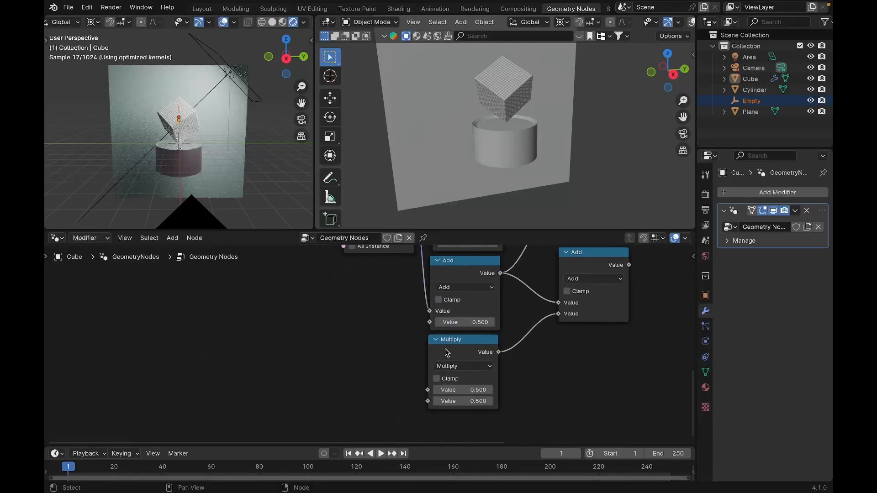
key(shift+d)
click(356, 350)
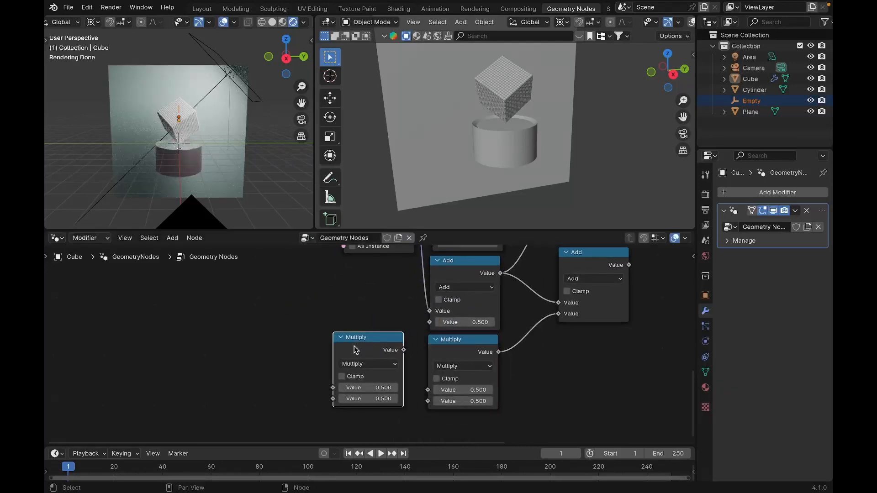
click(361, 364)
click(377, 267)
drag(403, 350, 428, 391)
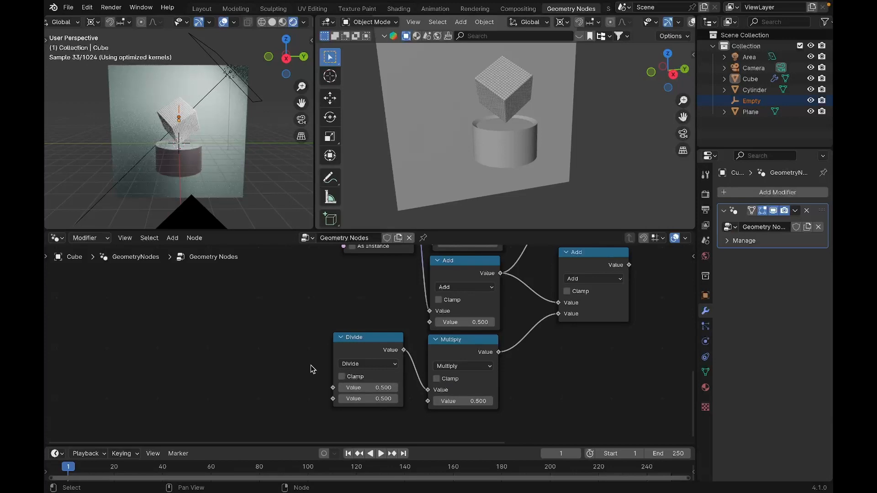
Add a Scene Time node beside the Divide node and connect its Seconds output to the Divide node's first Value.
key(shift+a)
mouse_move(310, 368)
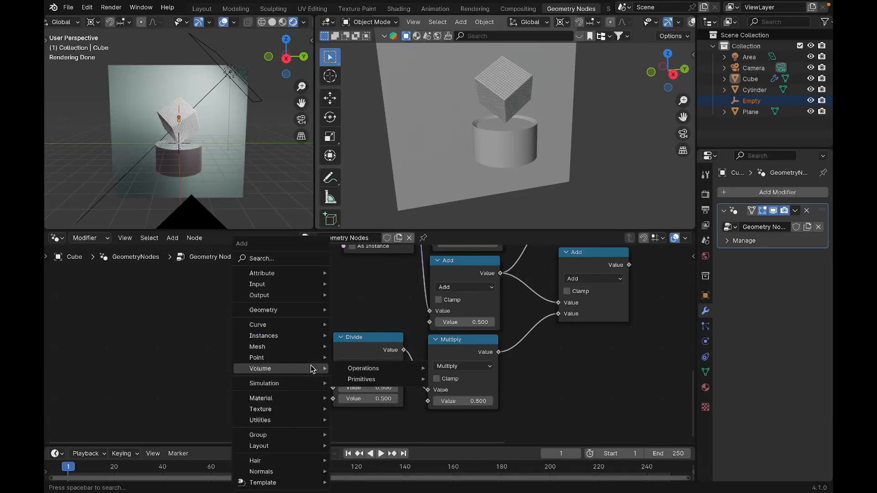
text(scene)
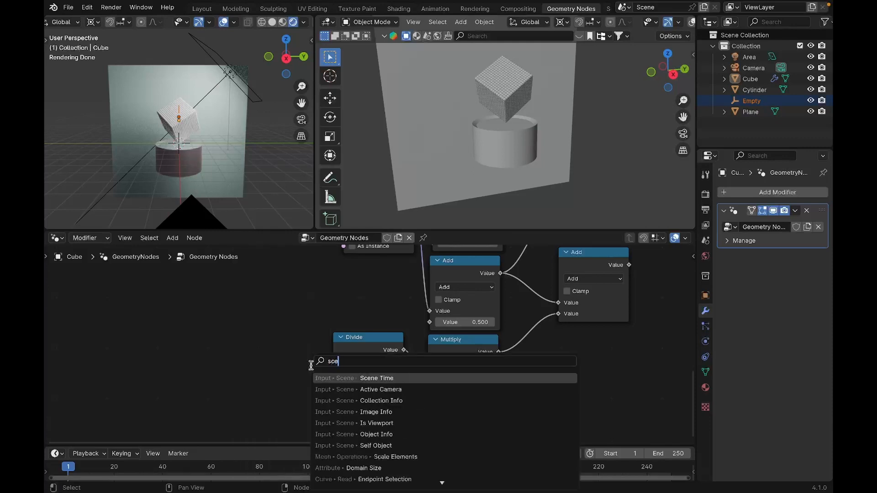
drag(239, 354, 238, 353)
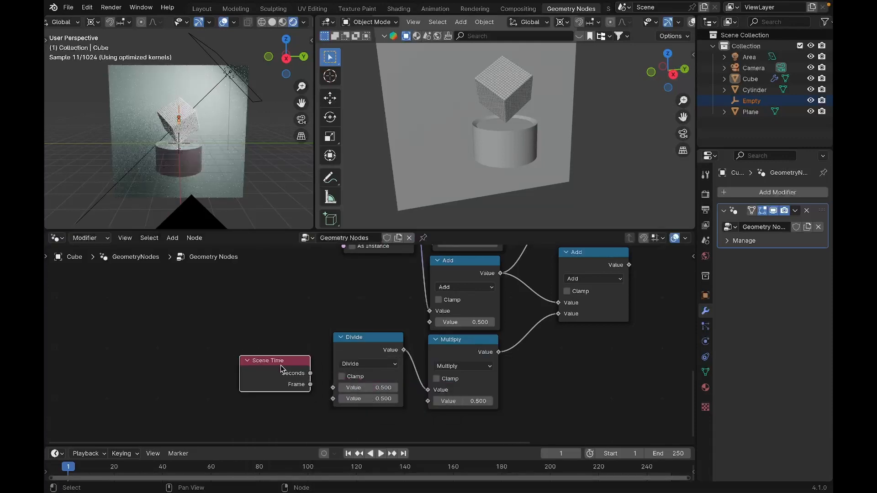
drag(310, 373, 334, 388)
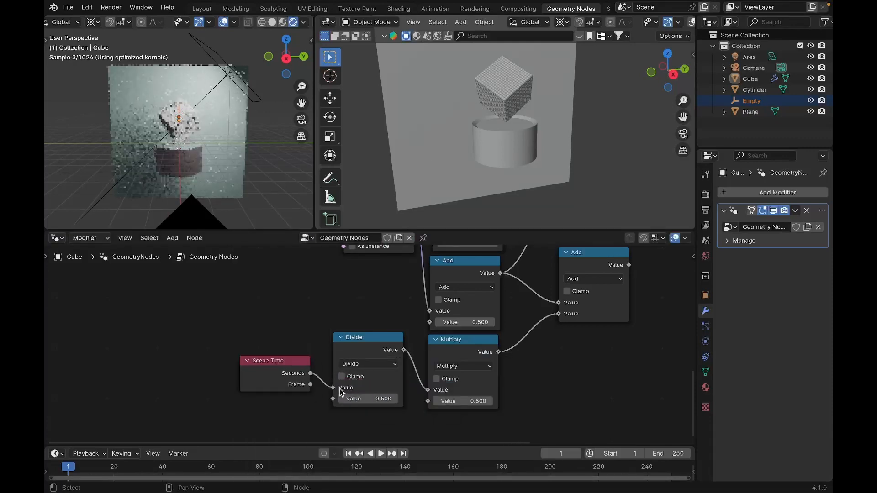
Duplicate the Add node to the right of the Map Range node and feed the copy's first Value from the Map Range Result.
scroll(597, 381, right, 6)
scroll(597, 381, up, 4)
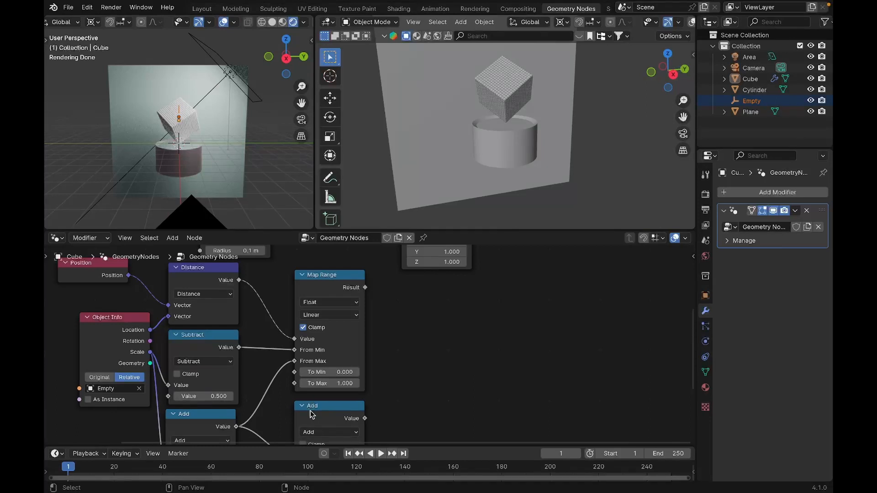
key(shift+d)
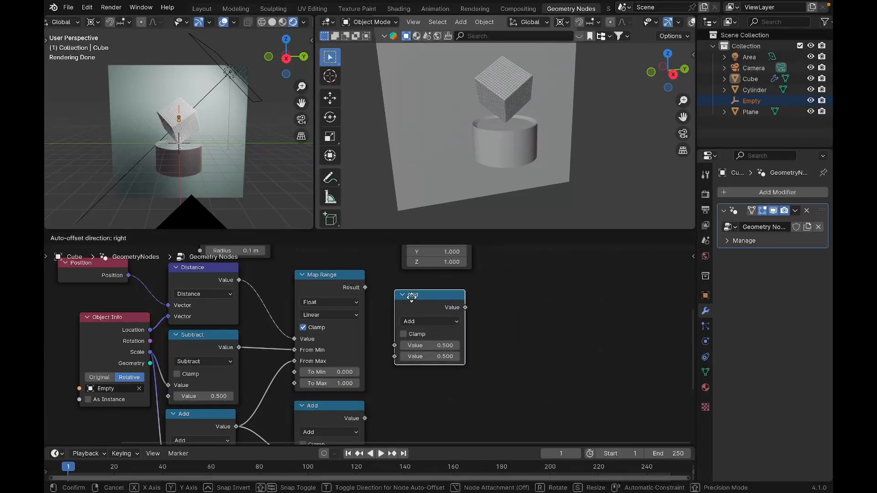
click(425, 313)
drag(366, 288, 395, 342)
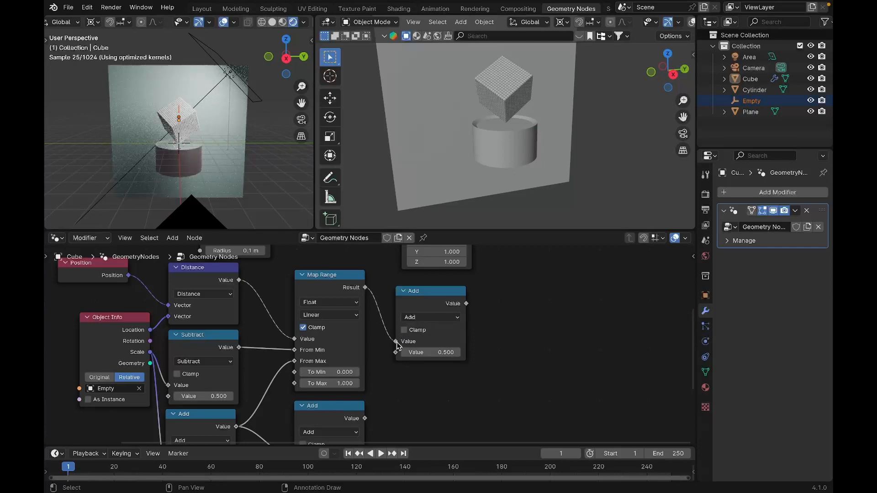
Add a Noise Texture node beneath the newest Add node and set its dimensions to 4D.
key(shift+a)
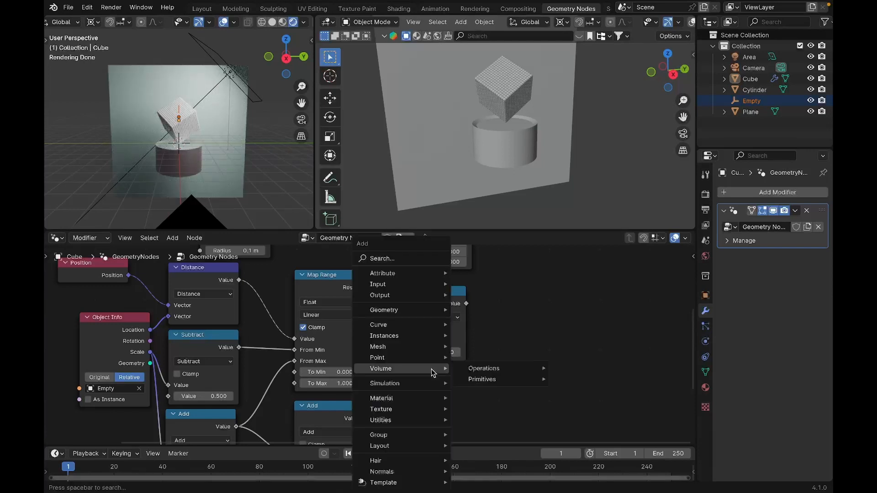
text(noise)
click(469, 378)
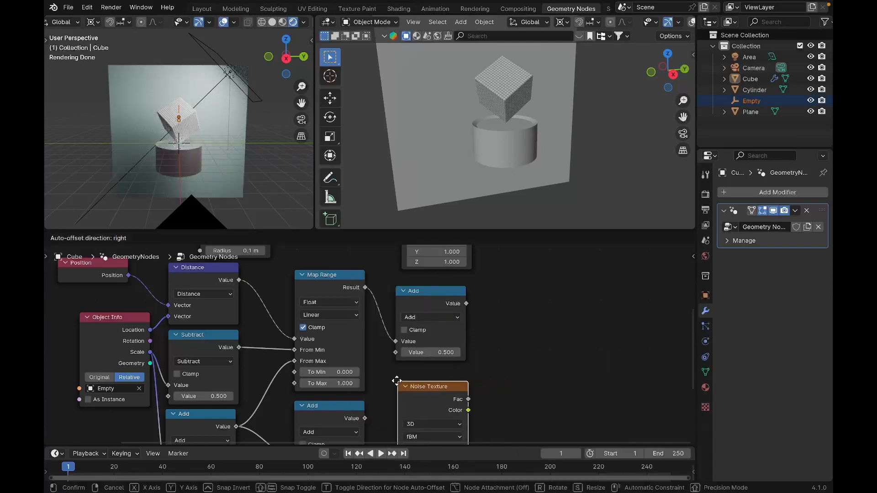
click(395, 380)
scroll(394, 381, down, 2)
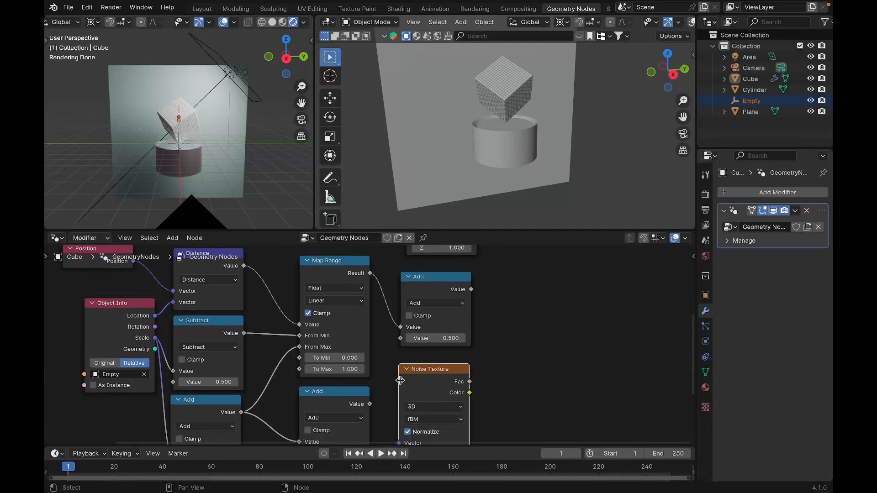
click(424, 409)
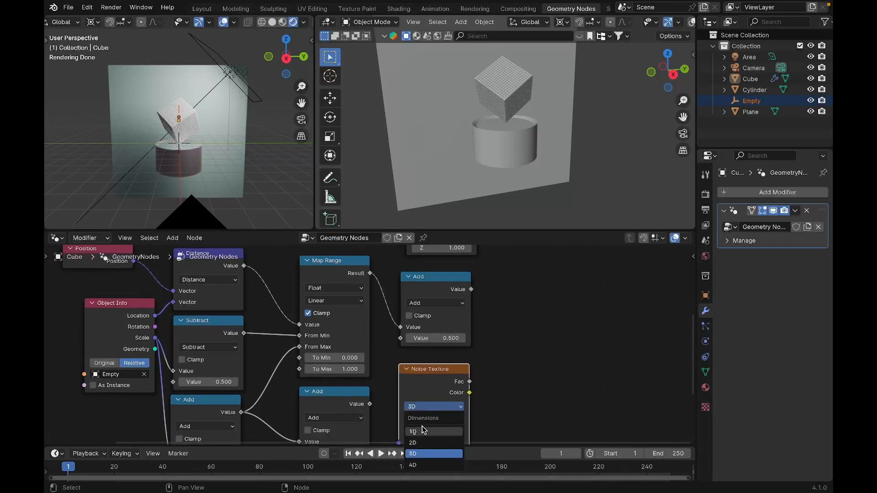
click(417, 463)
Connect the Add node beneath Map Range to the Noise Texture's Vector, and the noise Fac to the newest Add node's second Value.
scroll(424, 421, down, 5)
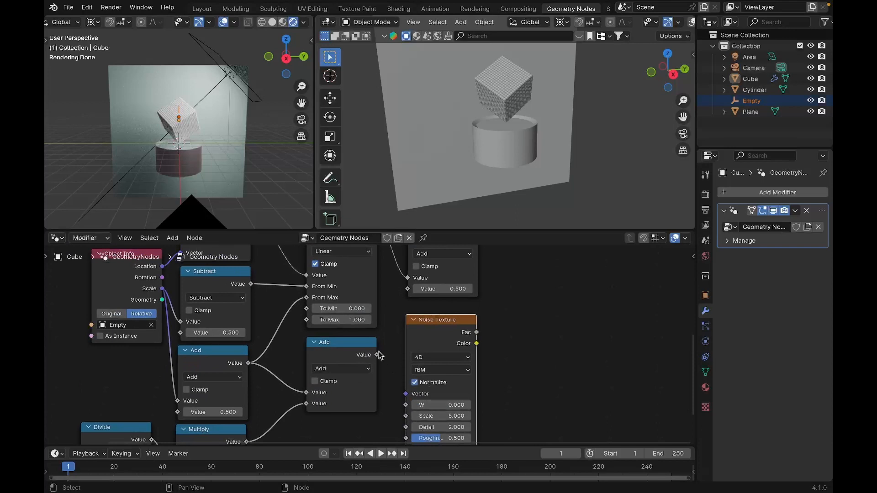
drag(376, 355, 405, 393)
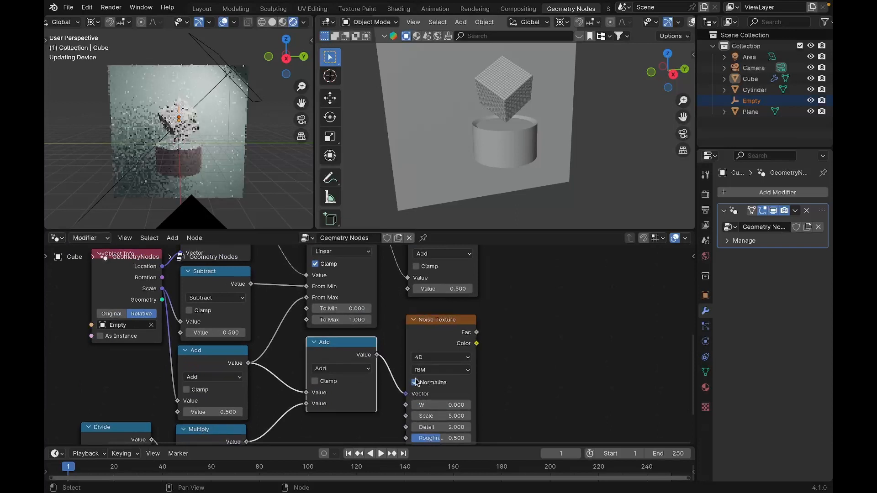
drag(477, 332, 407, 290)
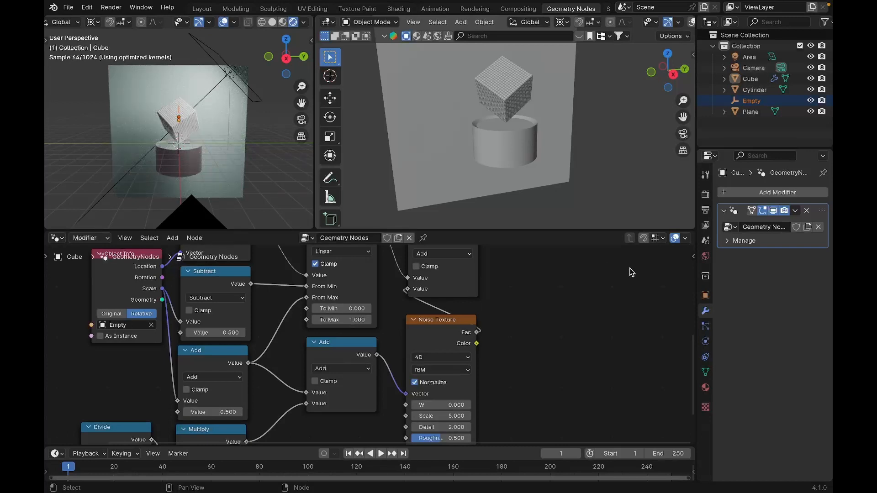
Add a Color Ramp node to the right of the newest Add node and connect that Add node's output to its Fac.
scroll(562, 333, down, 2)
key(shift+a)
text(col)
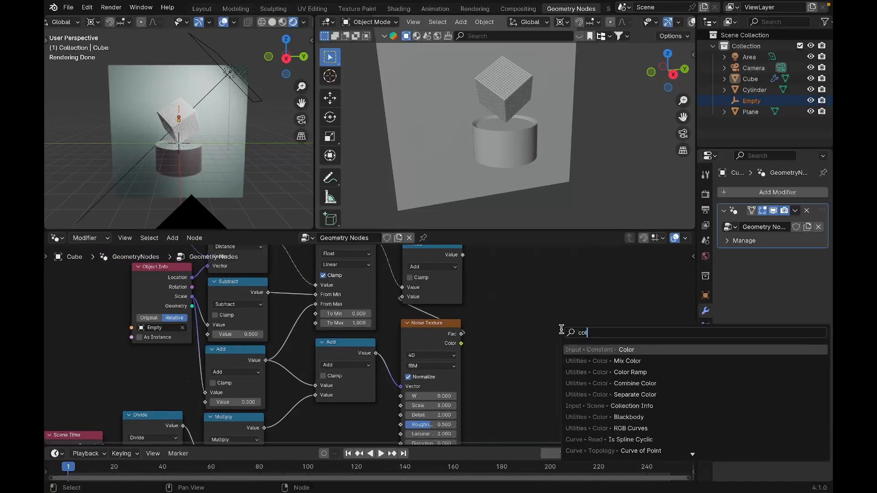
key(Down)
key(Down)
key(Return)
click(509, 256)
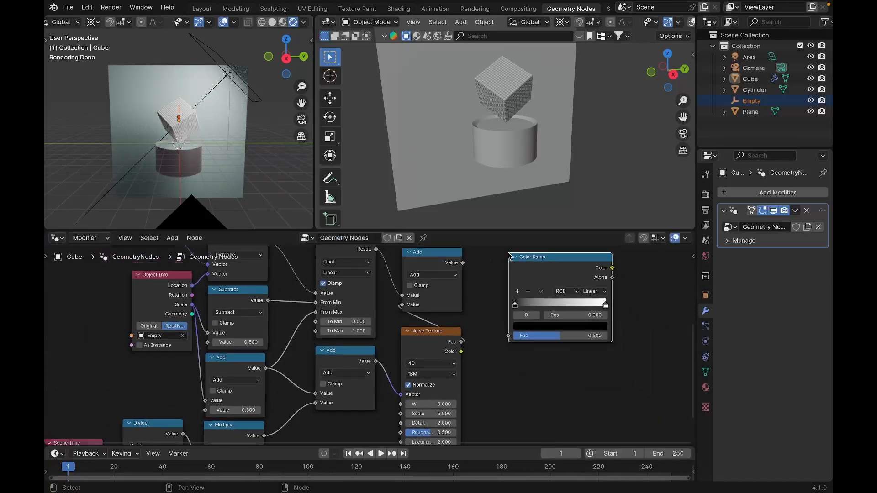
drag(458, 264, 510, 336)
Connect the Color Ramp's Color output to the Scale input of the instancing node and save the file.
scroll(511, 336, up, 5)
scroll(511, 336, right, 5)
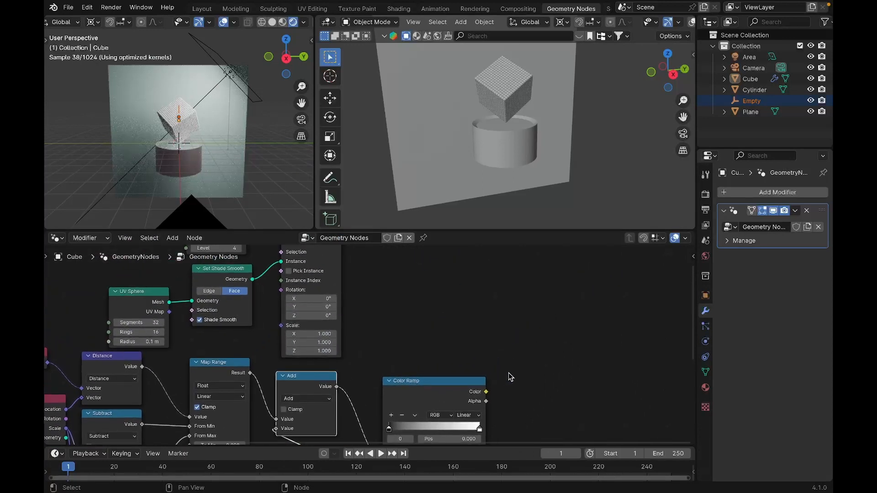
drag(488, 394, 277, 333)
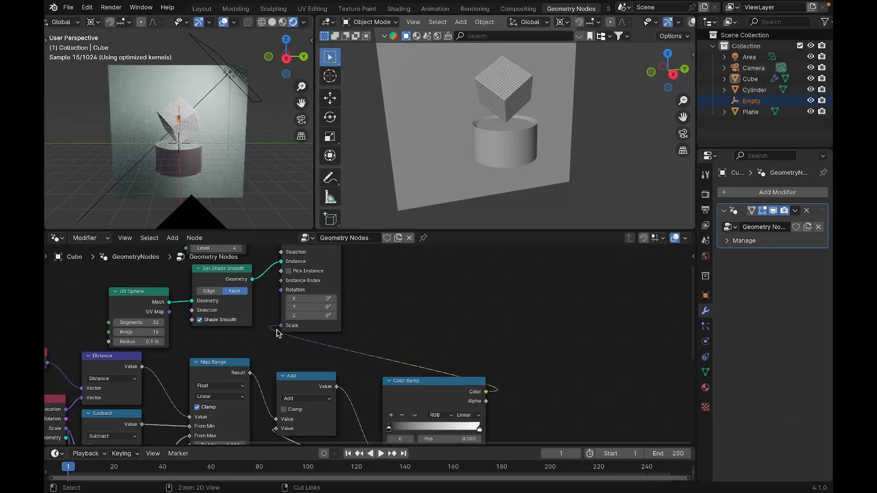
key(ctrl+s)
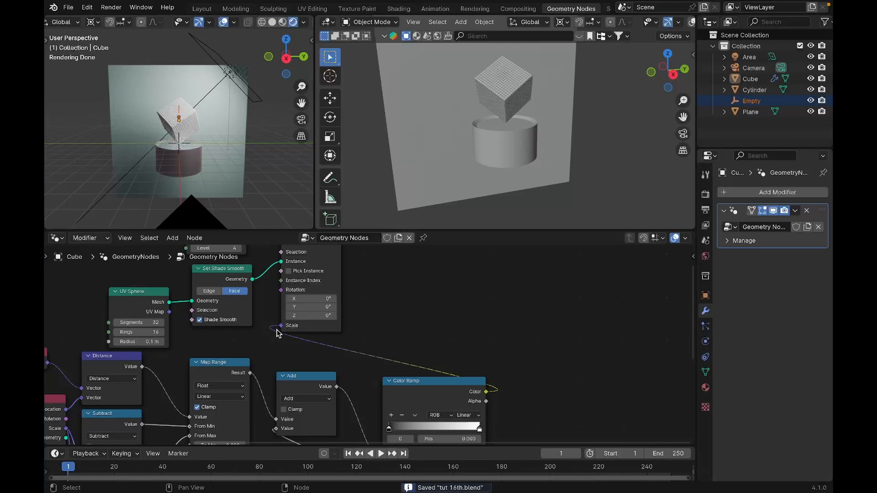
Set the Map Range node's To Min to -1.600.
scroll(276, 334, down, 3)
scroll(277, 333, left, 5)
scroll(276, 334, right, 1)
scroll(276, 334, down, 2)
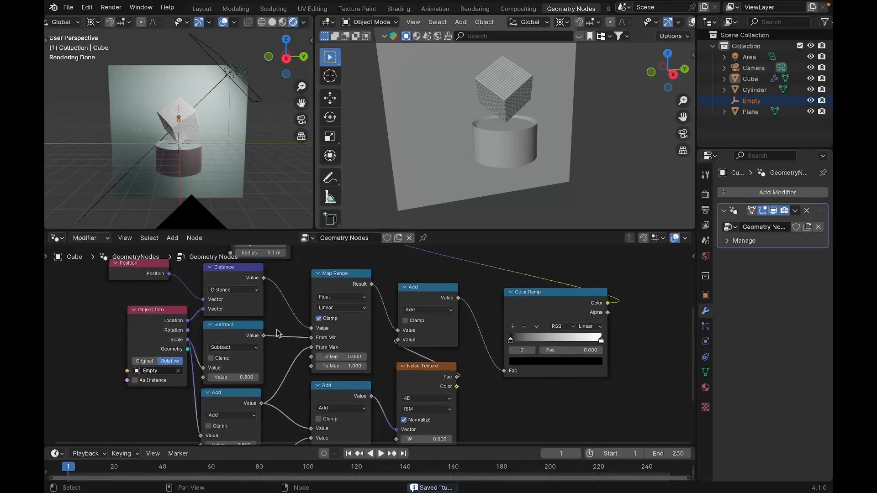
scroll(276, 334, up, 2)
mouse_move(322, 361)
mouse_down()
mouse_move(292, 360)
mouse_move(328, 360)
mouse_up()
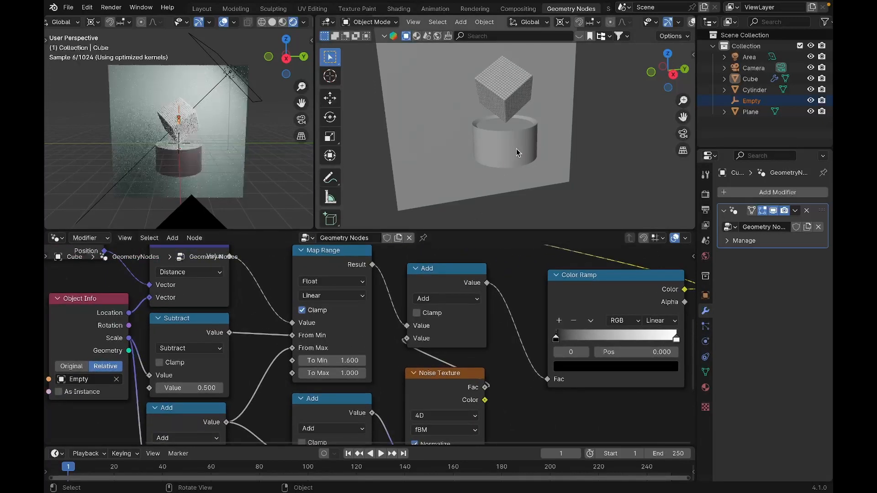
scroll(473, 219, up, 3)
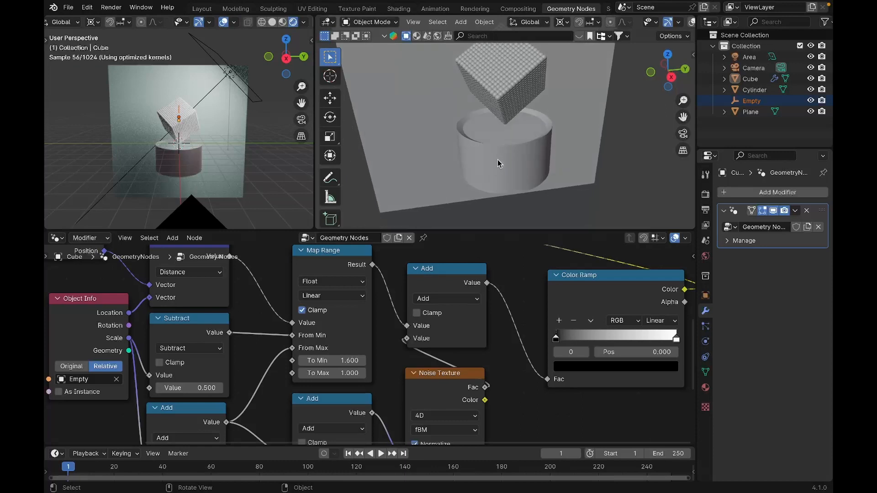
drag(347, 361, 321, 360)
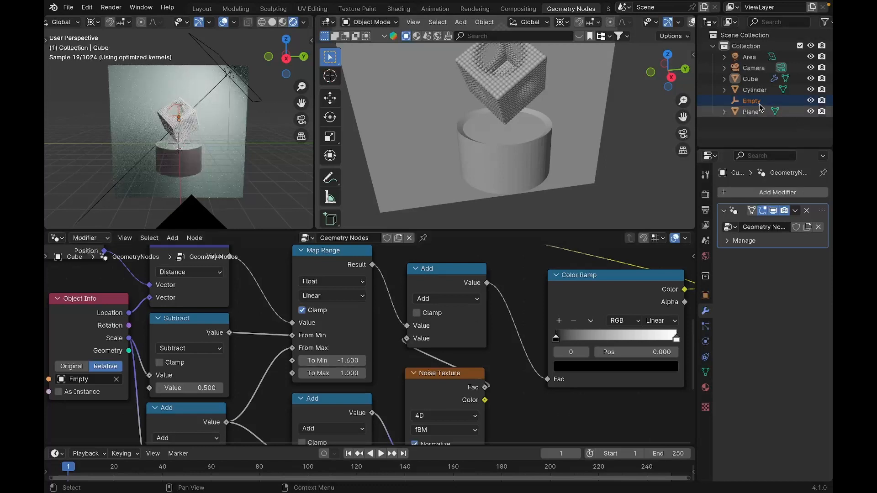
Try to move the empty along the Z axis.
click(757, 101)
key(g)
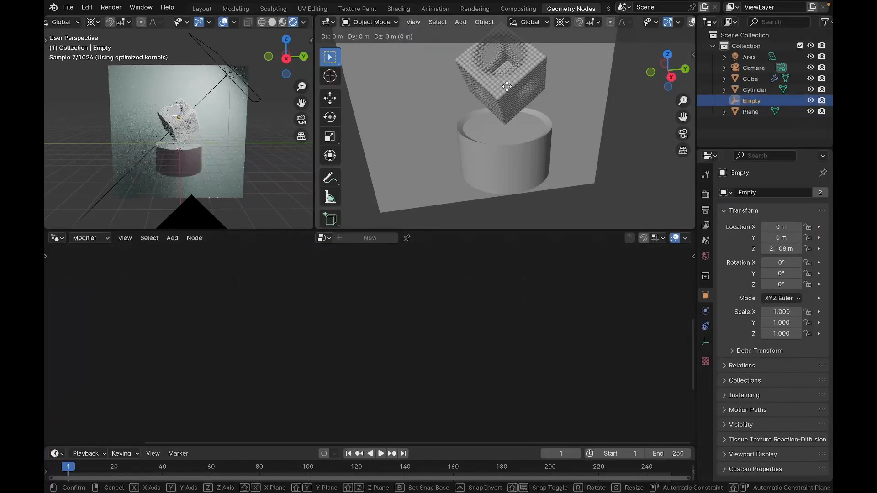
key(z)
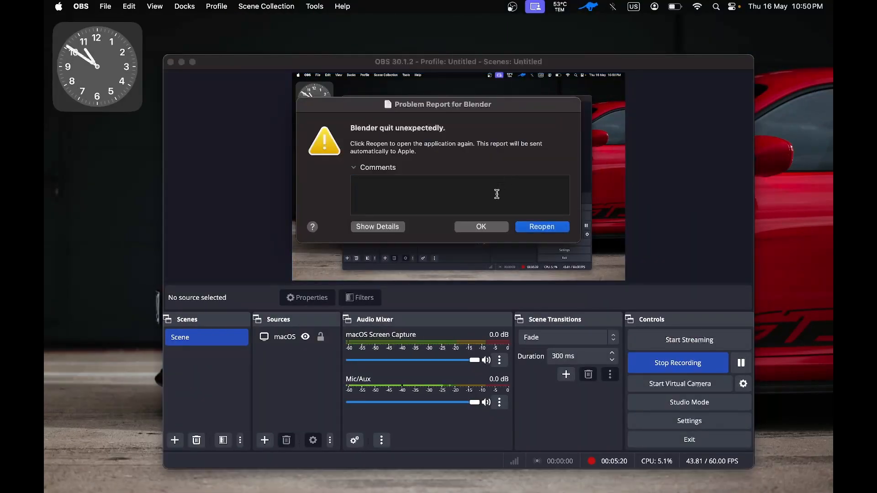
Relaunch Blender after dismissing the crash report and reopen tut 16th.blend in a full-screen window.
click(481, 227)
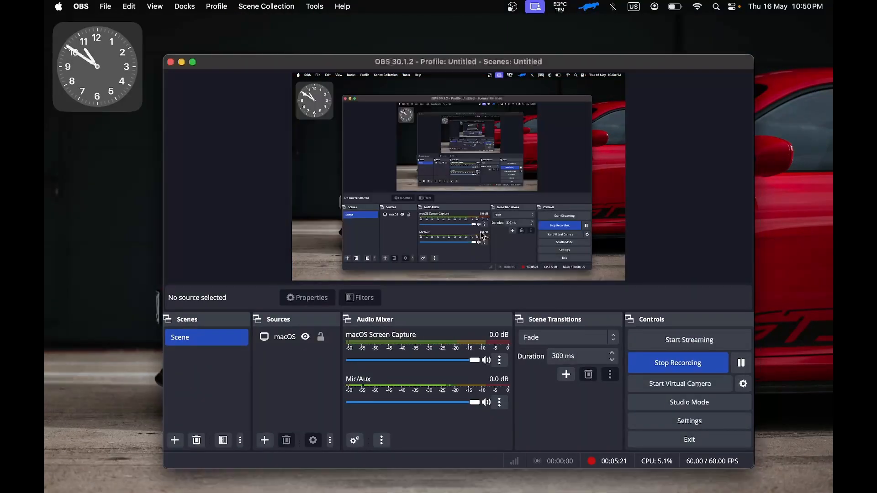
click(373, 480)
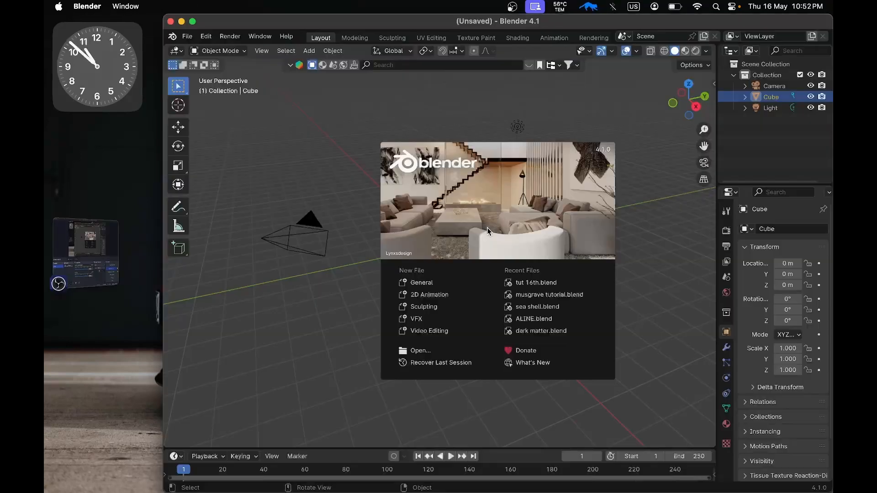
click(539, 282)
scroll(436, 342, left, 2)
scroll(436, 342, up, 1)
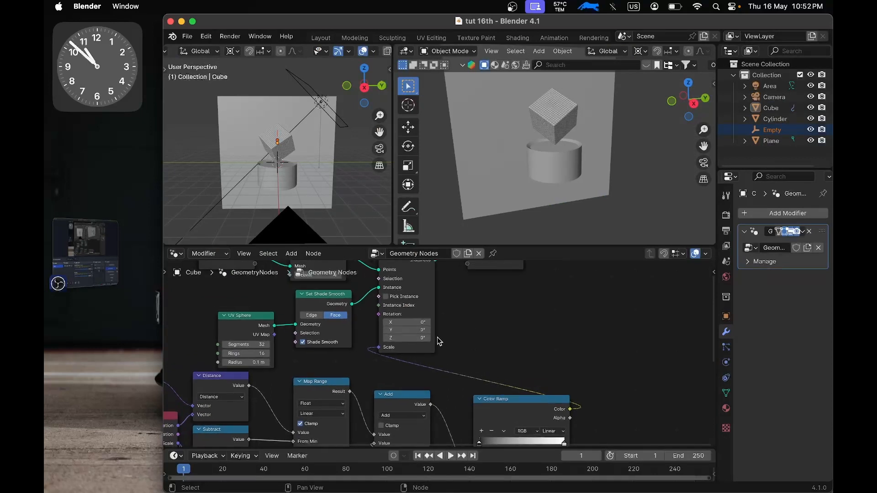
scroll(393, 366, down, 2)
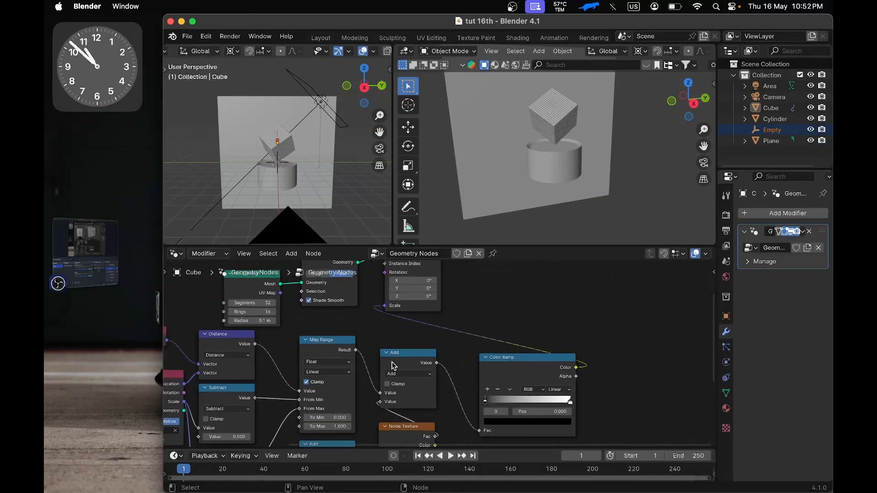
click(192, 21)
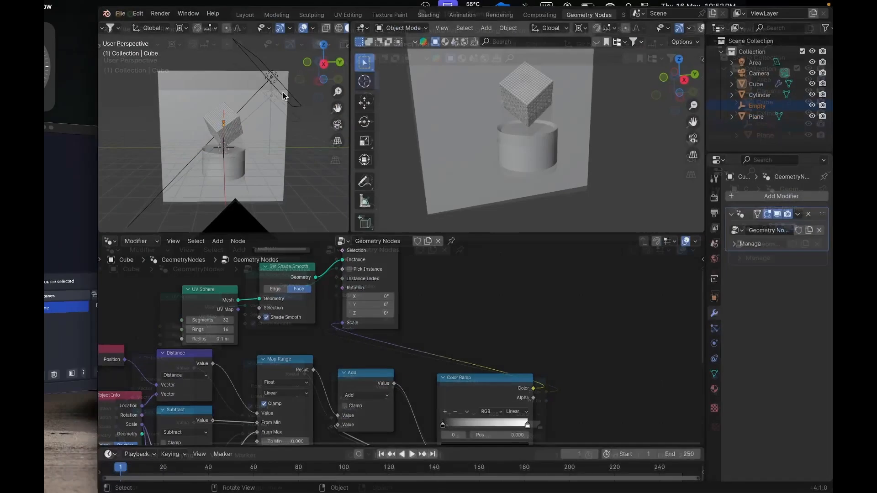
Select the cube and set the To Min of its Map Range node to -2.200.
click(751, 100)
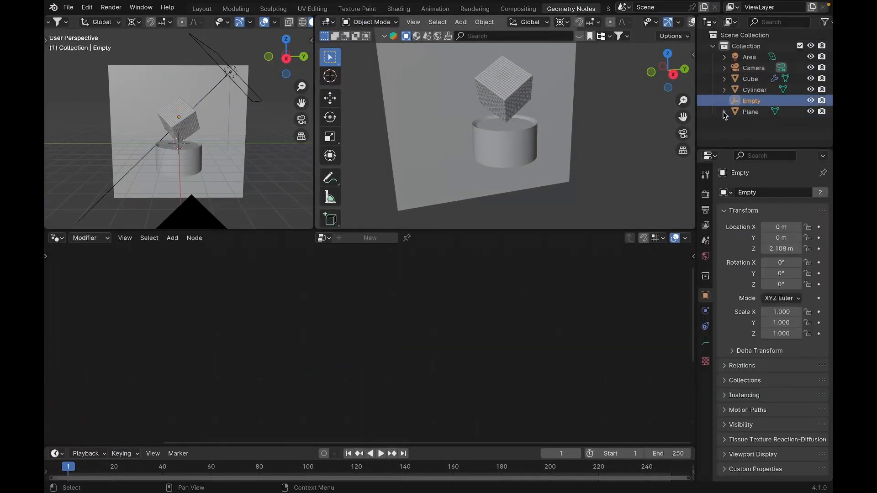
click(497, 88)
scroll(248, 389, down, 5)
click(266, 361)
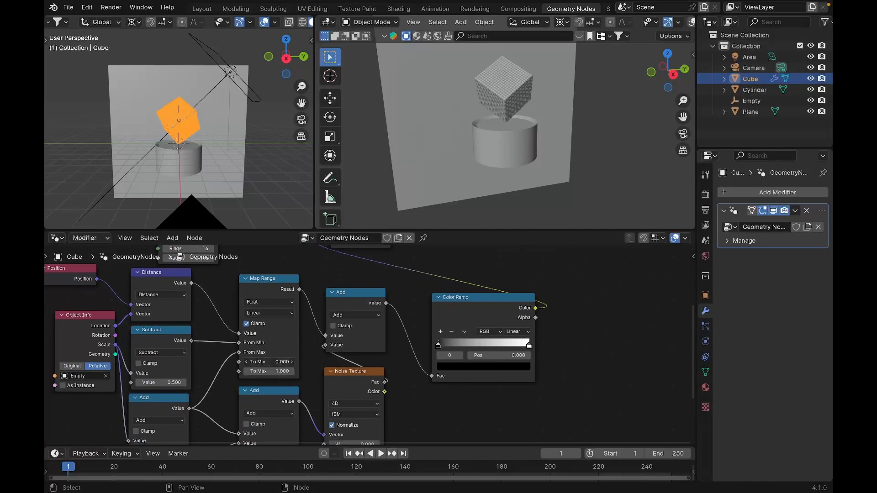
drag(266, 362, 256, 362)
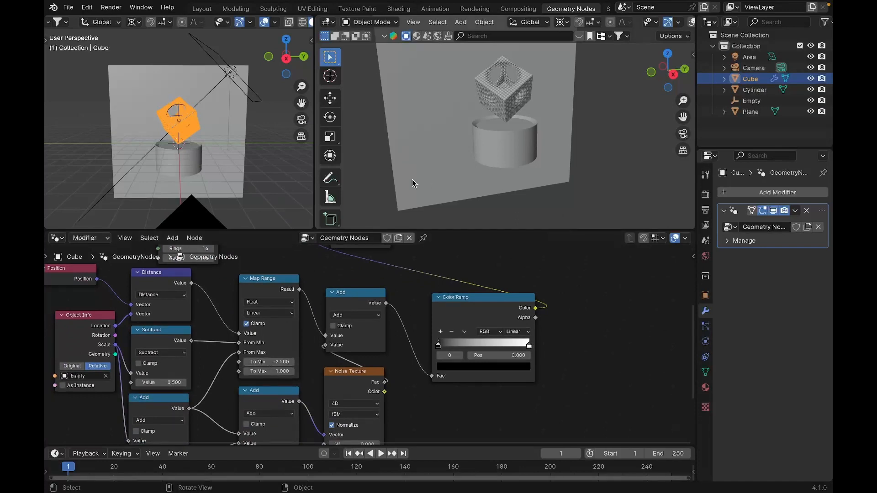
Select the empty and lower it along the Z axis to about 1.95 m.
click(751, 101)
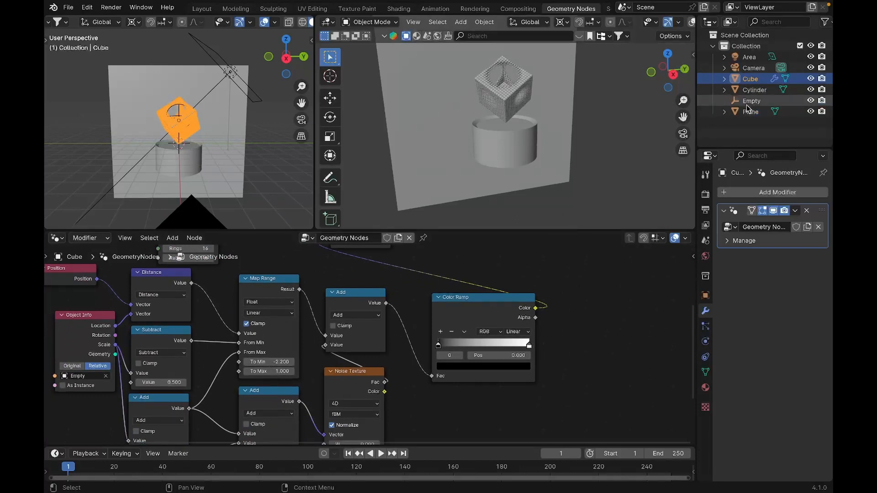
key(g)
key(z)
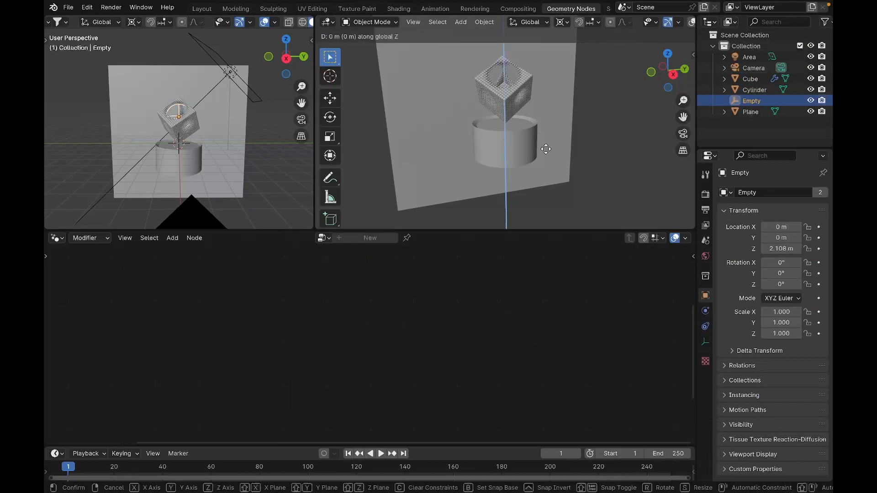
click(549, 155)
scroll(547, 151, left, 5)
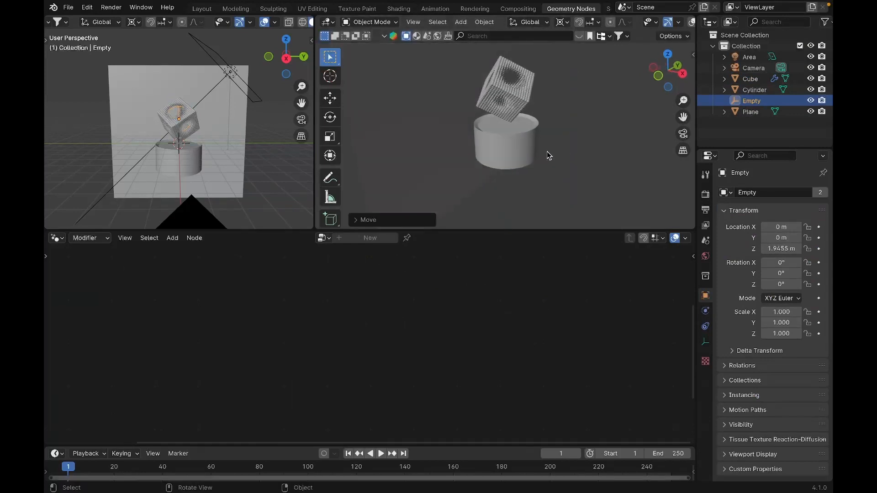
scroll(546, 151, right, 7)
scroll(547, 151, up, 2)
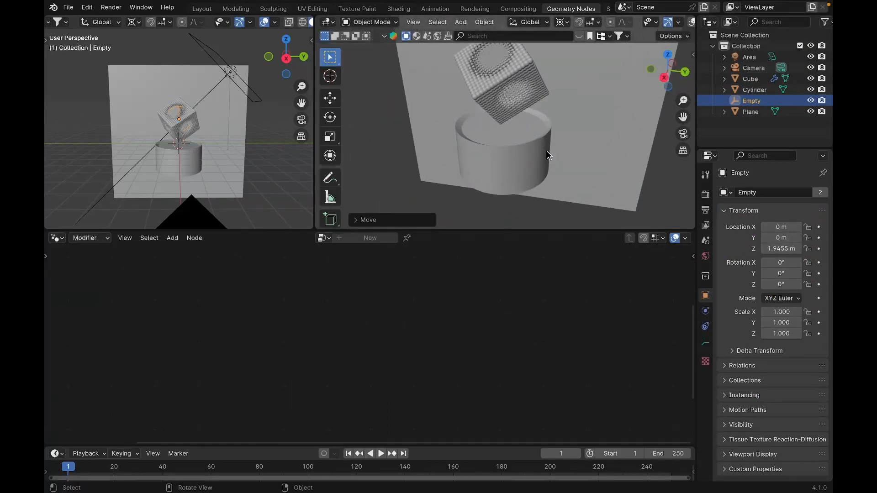
Insert a Set Material node between Instance on Points and Group Output in the cube's node tree.
click(503, 73)
scroll(547, 289, up, 8)
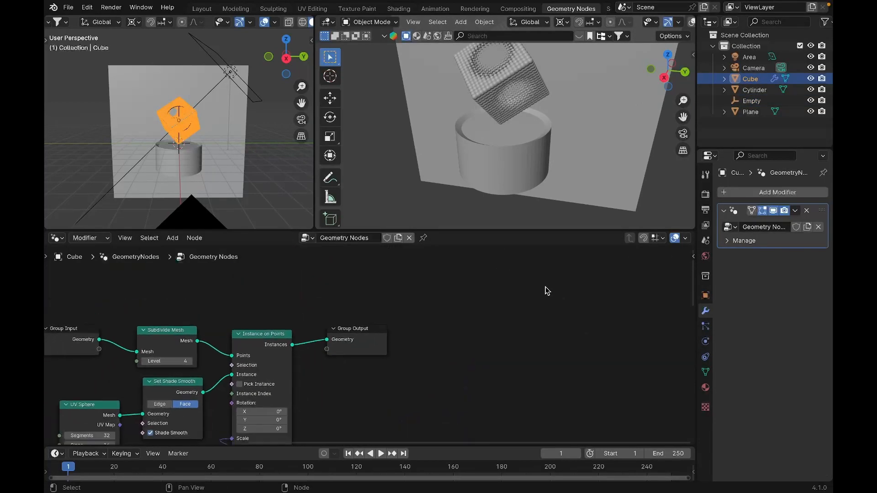
drag(372, 314, 496, 314)
key(shift+s)
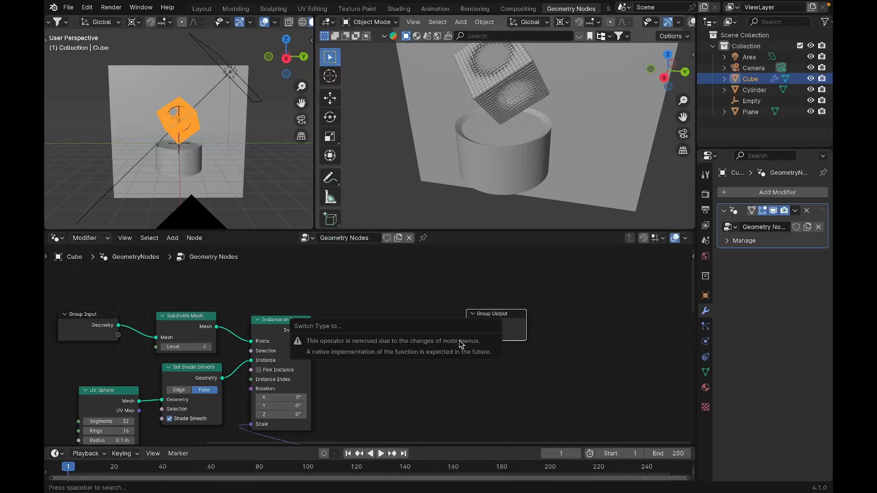
key(shift+a)
mouse_move(443, 413)
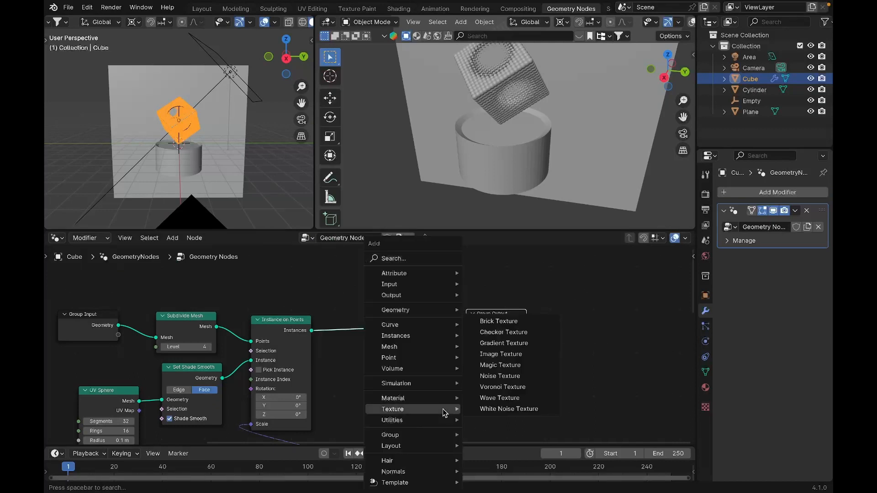
text(set)
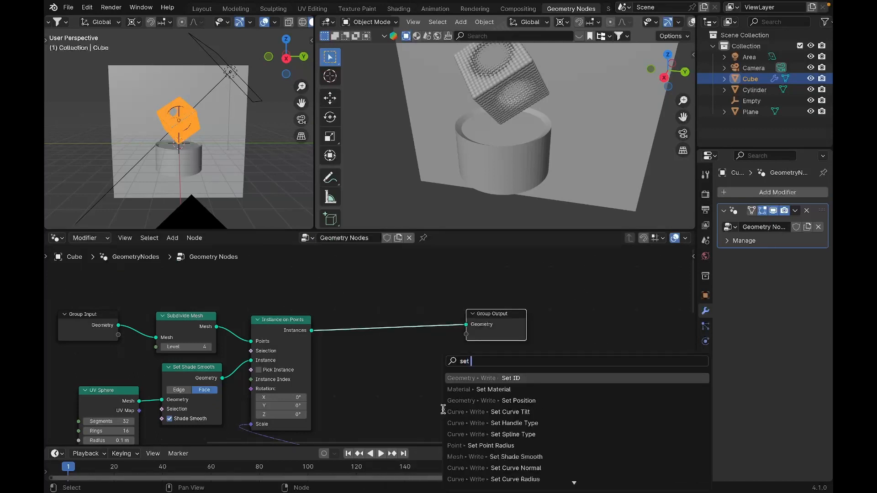
click(480, 389)
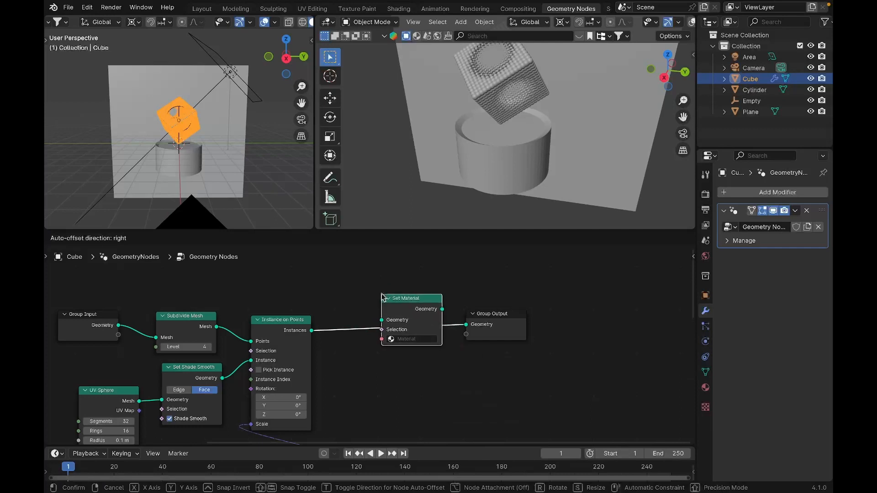
click(382, 297)
Give the cube's material a light cyan base color, rename it cube, and assign it in the Set Material node.
click(705, 388)
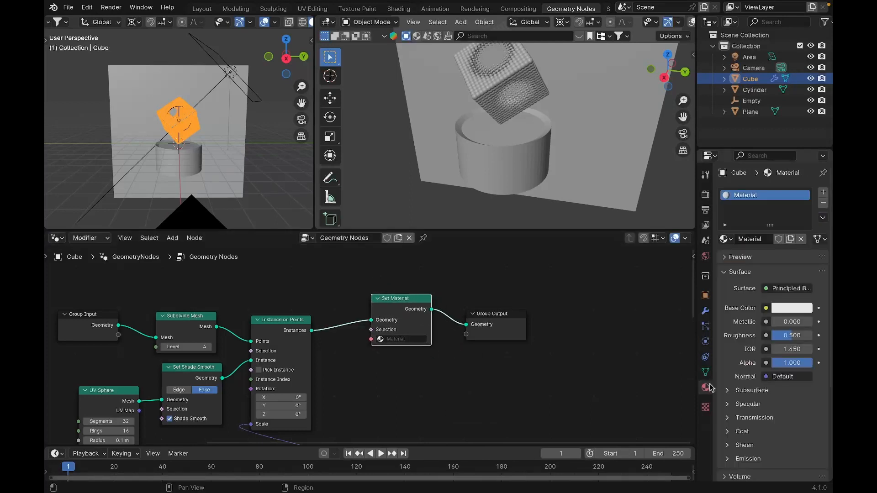
click(785, 309)
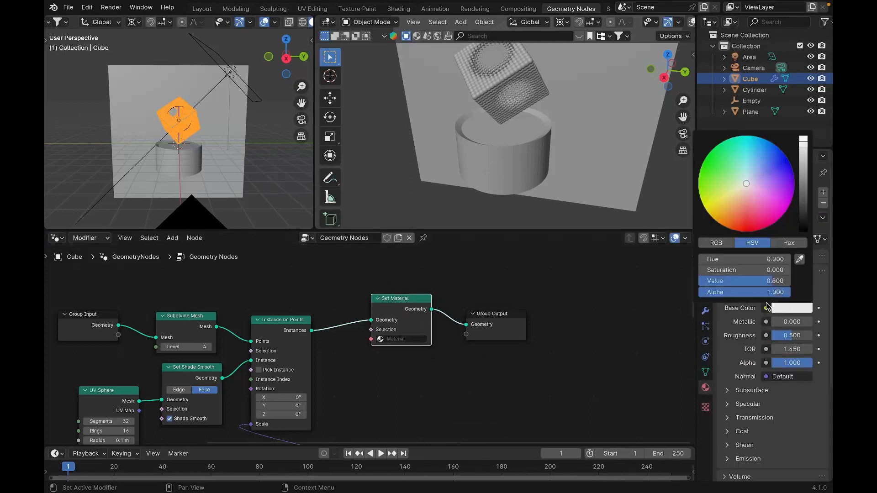
click(747, 157)
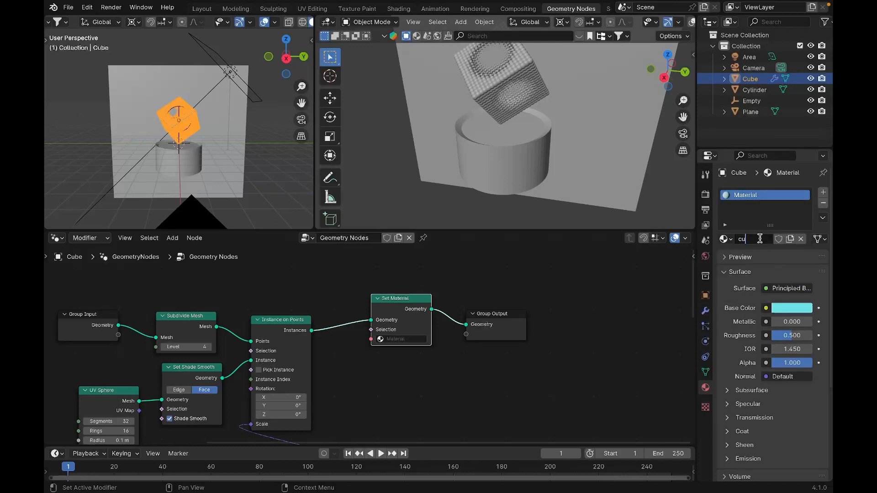
click(400, 338)
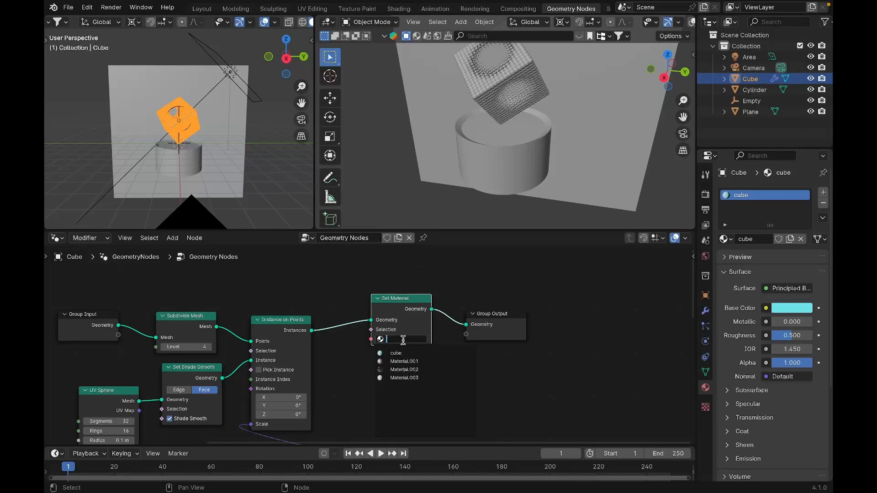
click(405, 354)
Show the first viewport in rendered shading, save the file, and select the cube.
scroll(283, 28, down, 2)
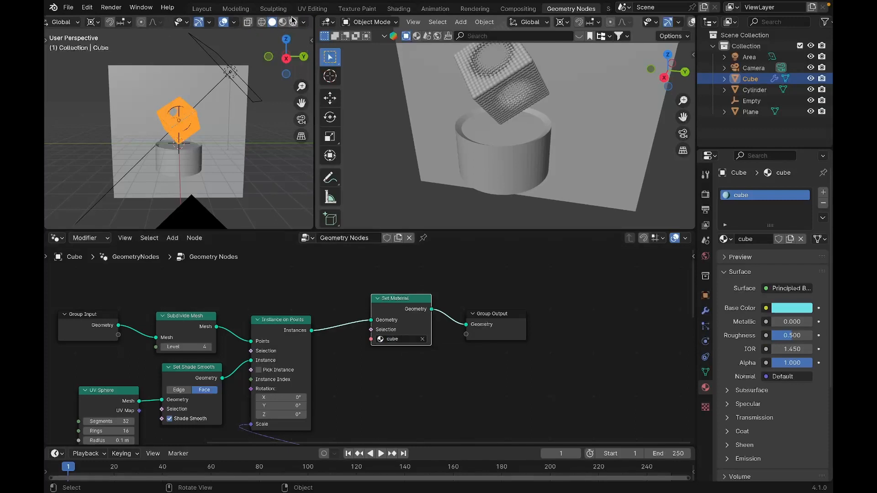
click(293, 22)
scroll(275, 136, up, 2)
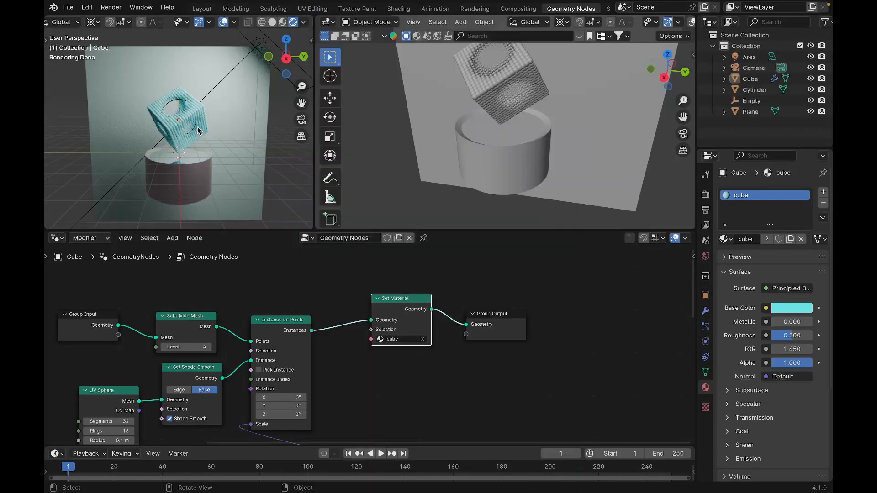
key(ctrl+s)
click(194, 119)
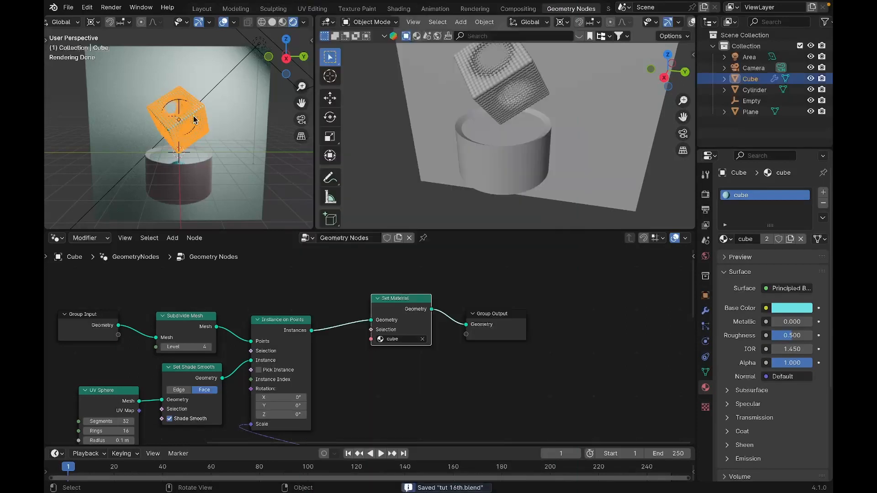
key(shift+d)
key(s)
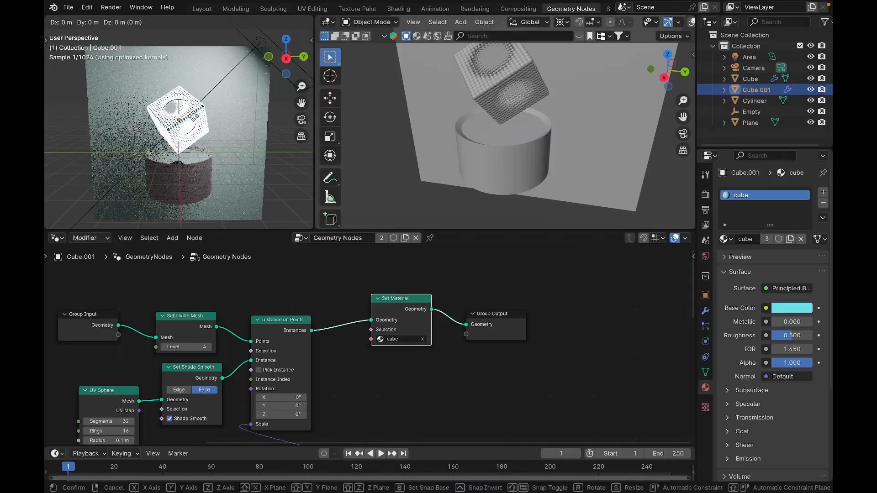
click(194, 120)
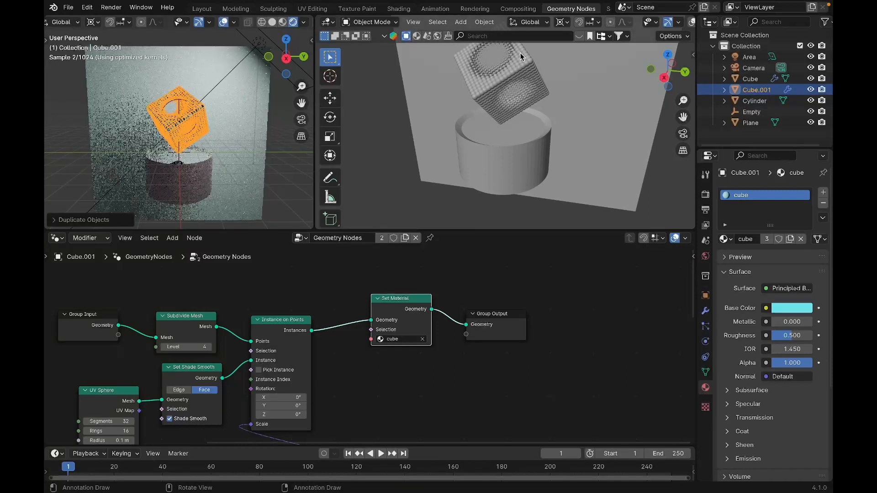
click(562, 22)
click(573, 74)
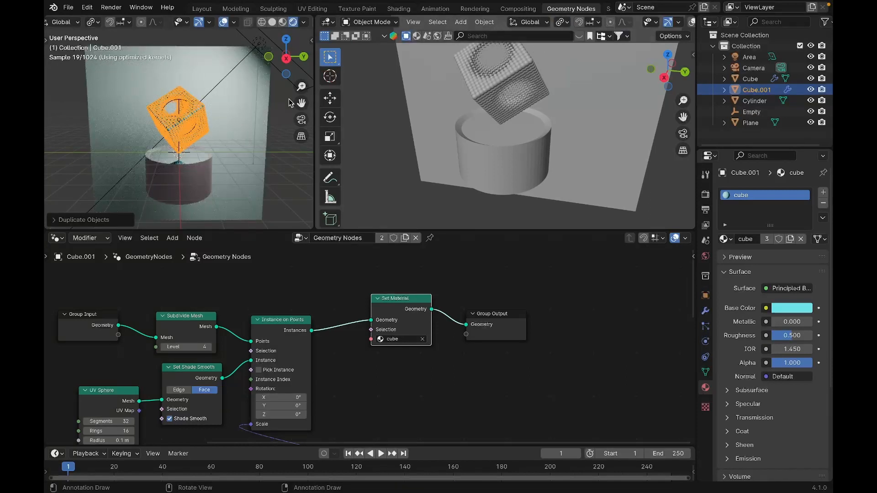
key(ctrl+z)
key(ctrl+z)
From the camera view, duplicate the cube in place and unlink the Geometry Nodes tree from the copy.
key(KP_0)
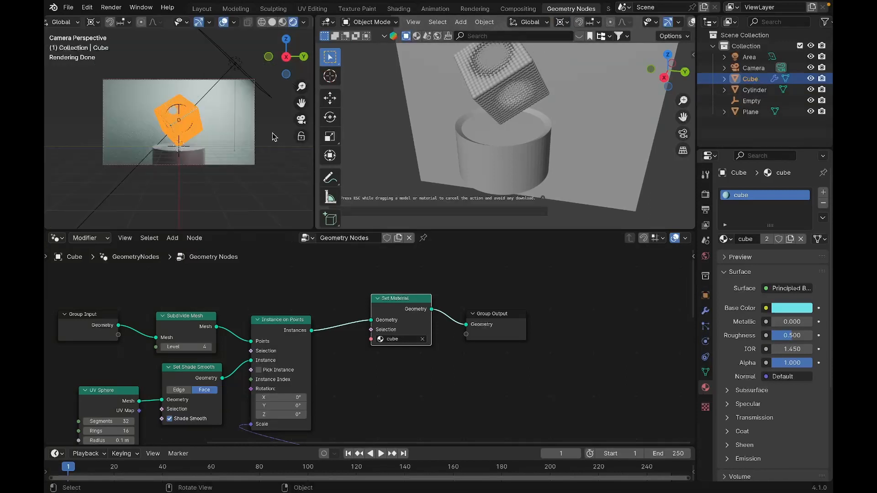
key(shift+d)
right_click(272, 133)
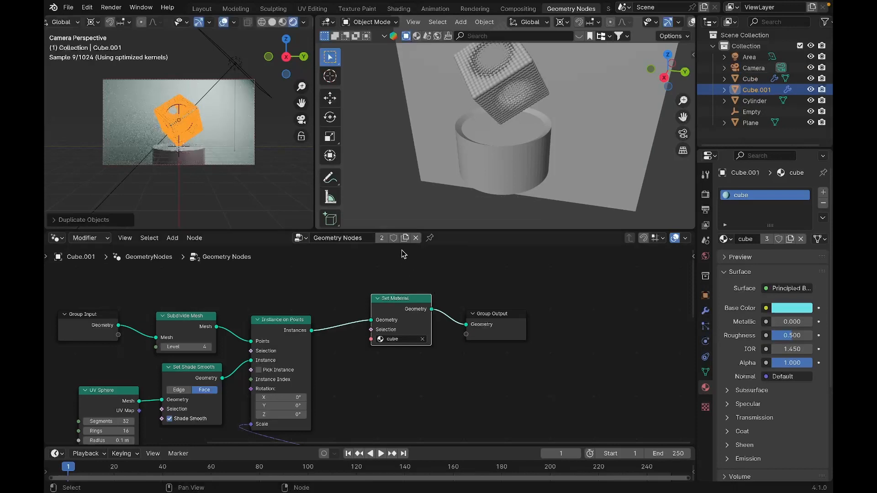
click(415, 238)
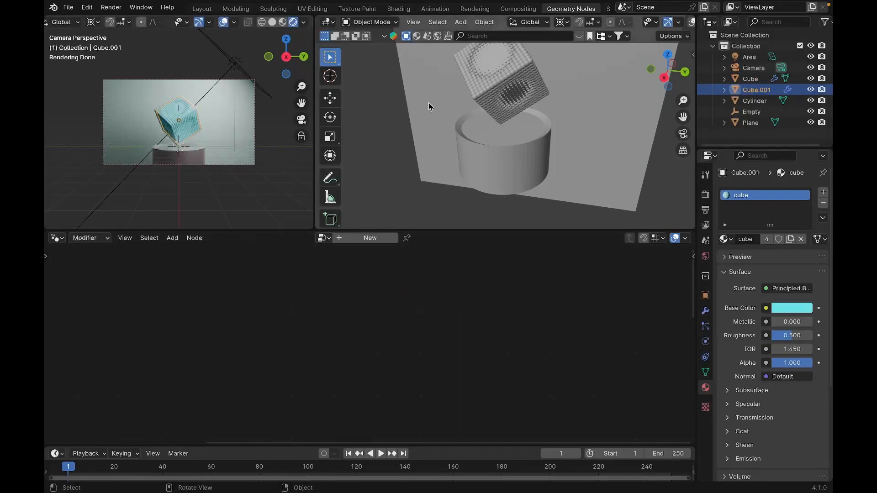
Change the transform pivot point and scale the duplicate cube to fit inside the sphere-covered cube.
click(559, 24)
click(574, 74)
key(s)
click(208, 121)
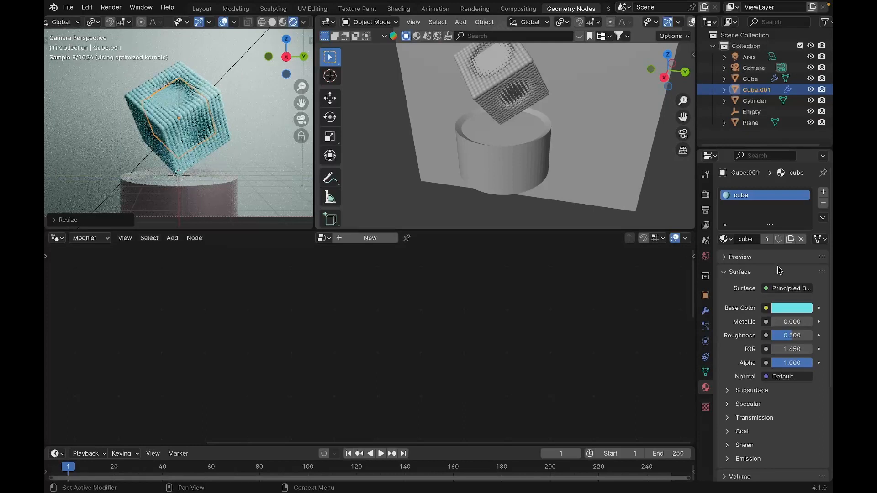
Make the duplicate cube's material a separate copy and set its surface shader to Glass BSDF.
click(789, 238)
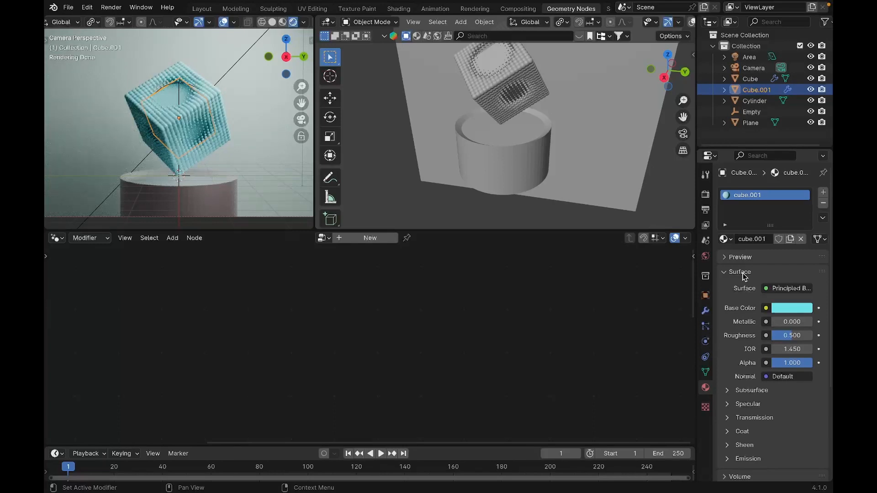
click(787, 289)
click(675, 84)
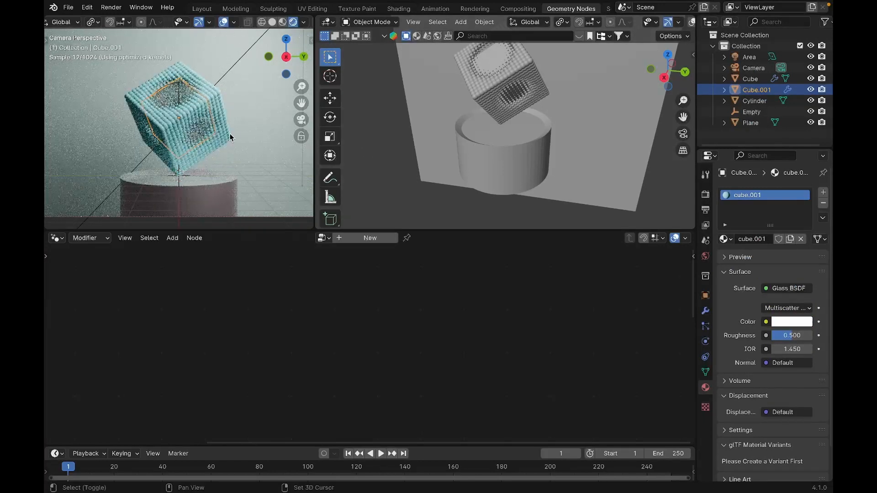
Add a point light, raise it along the Z axis into the cube, and turn on overlays in the second viewport.
key(shift+a)
mouse_move(223, 285)
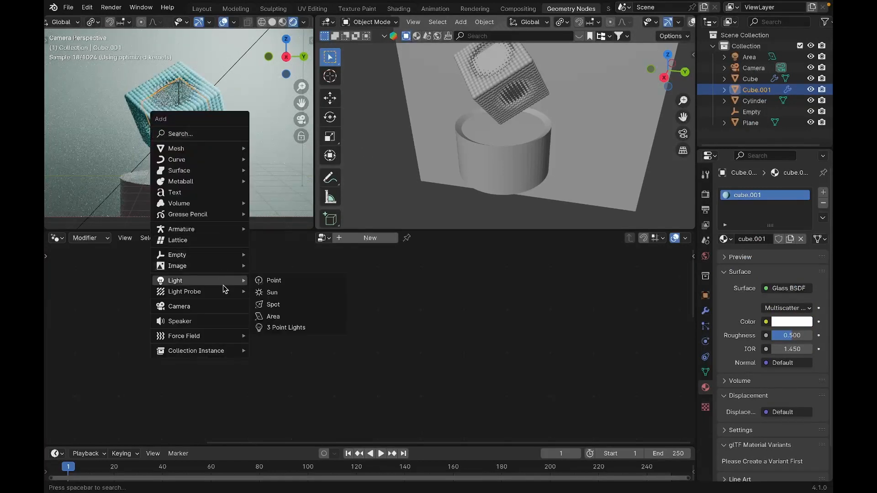
click(322, 279)
key(g)
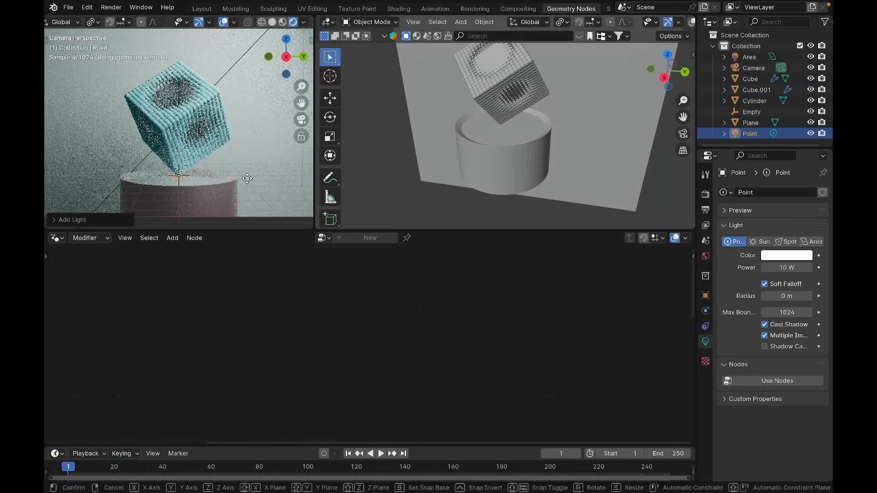
key(z)
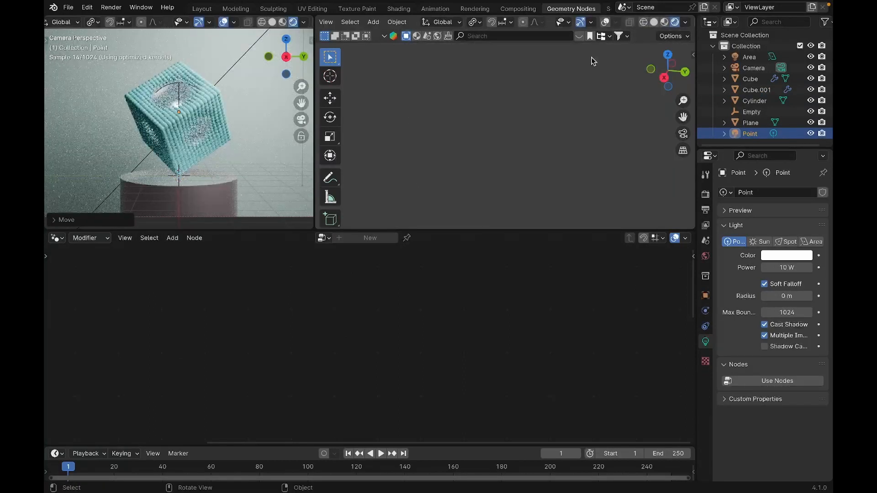
click(604, 23)
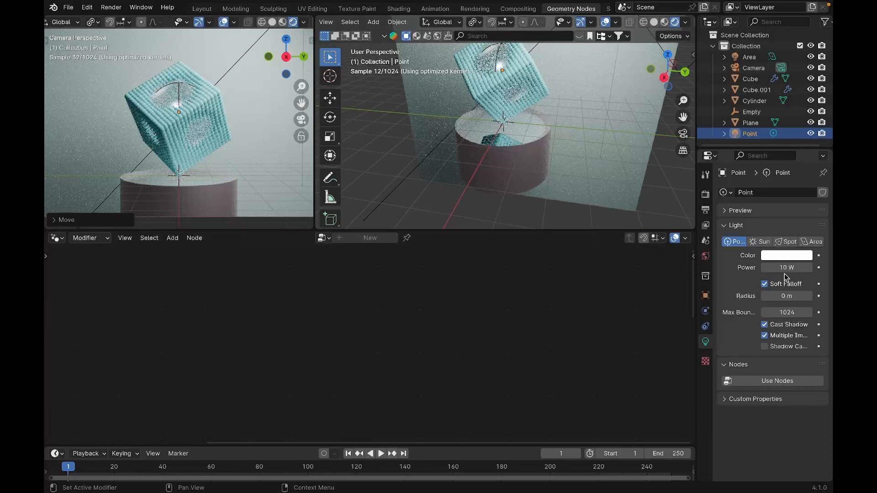
Set the point light's power to 66.6 W and save the file.
drag(785, 271, 836, 267)
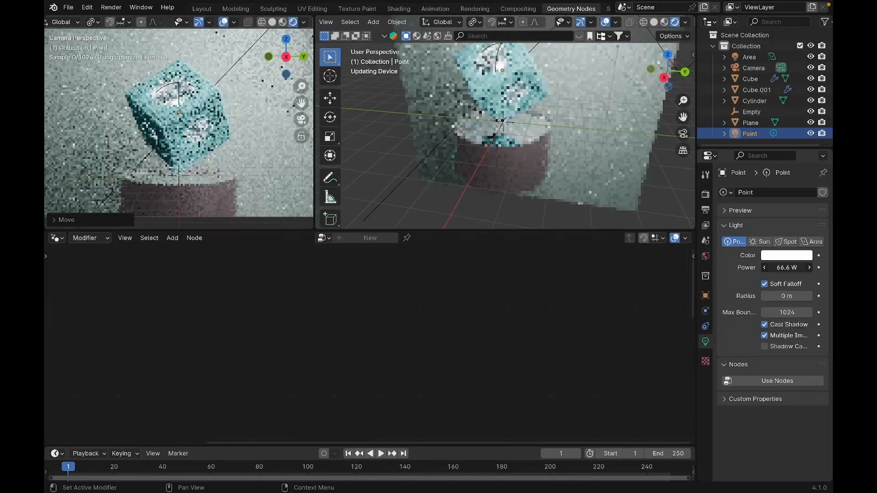
key(ctrl+s)
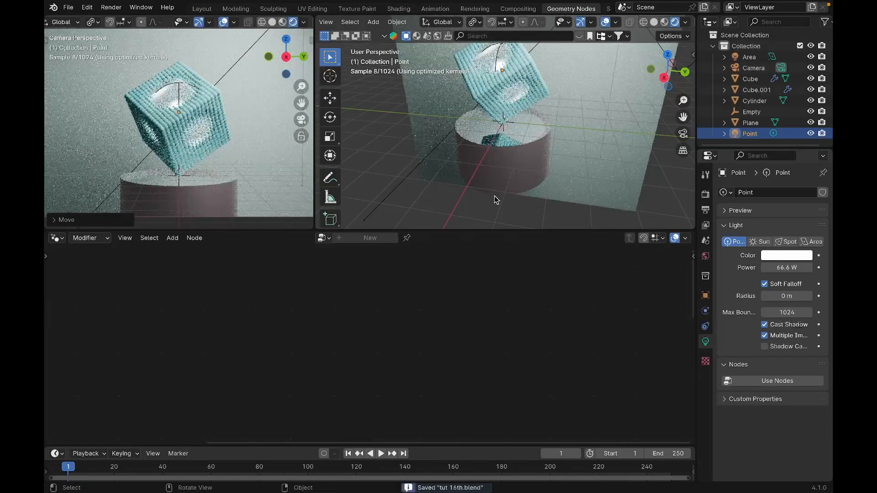
Switch the second viewport to solid shading, play the animation and view the sphere-covered cube up close.
key(space)
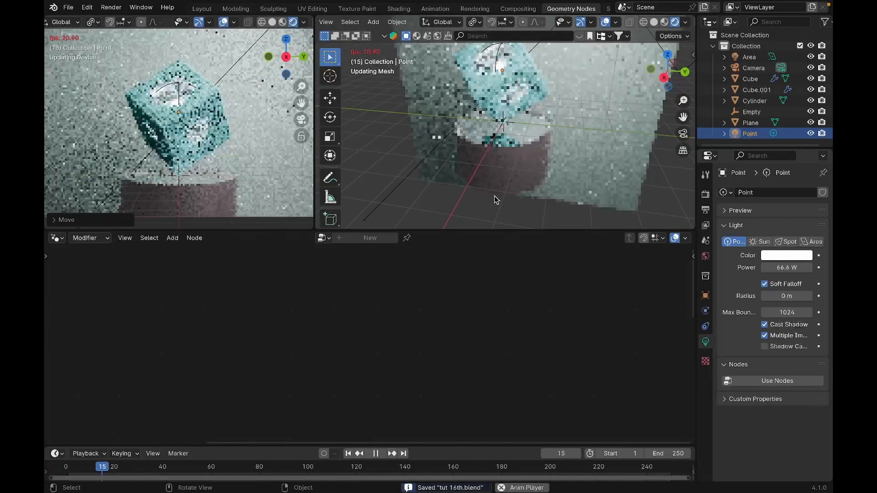
key(space)
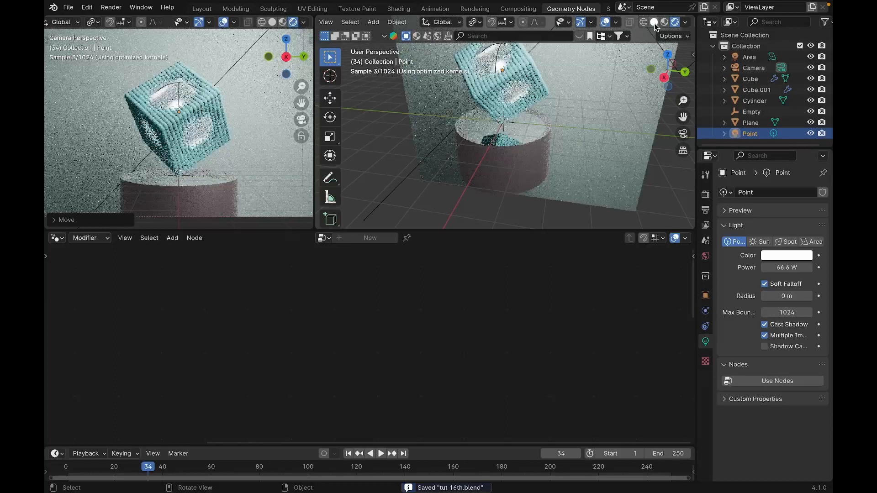
click(653, 23)
key(space)
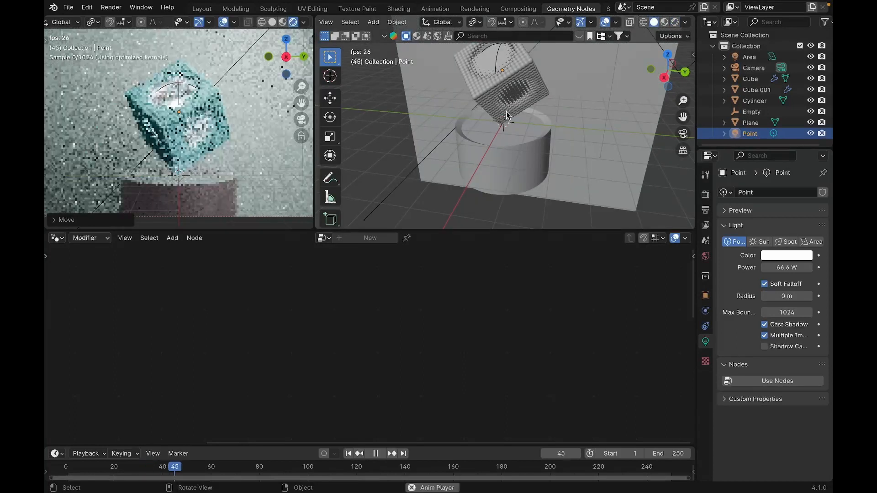
scroll(507, 112, up, 5)
scroll(508, 112, up, 5)
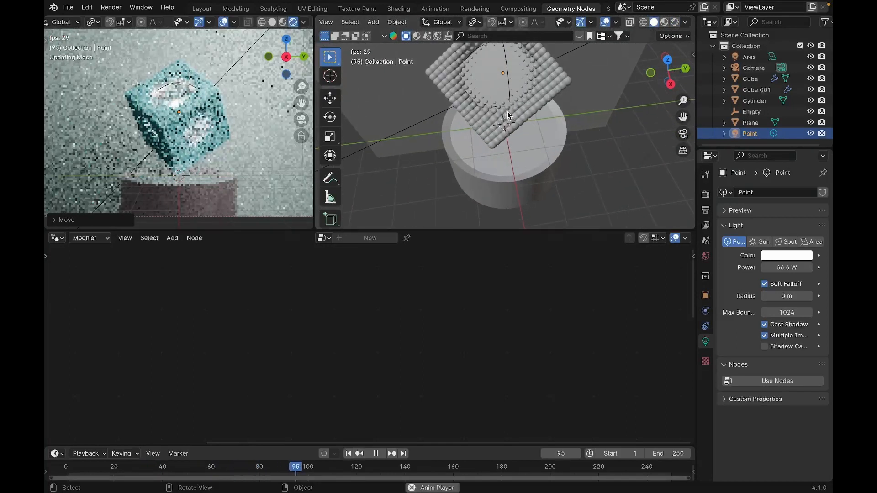
Select the sphere-covered cube and set the Subtract node's value to 0.300 in its geometry nodes.
click(508, 112)
scroll(373, 359, left, 6)
scroll(373, 359, down, 5)
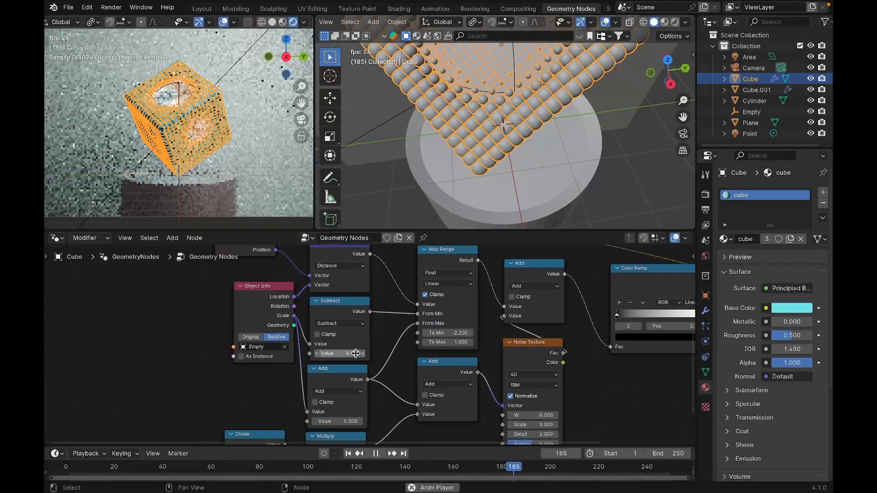
drag(354, 355, 320, 354)
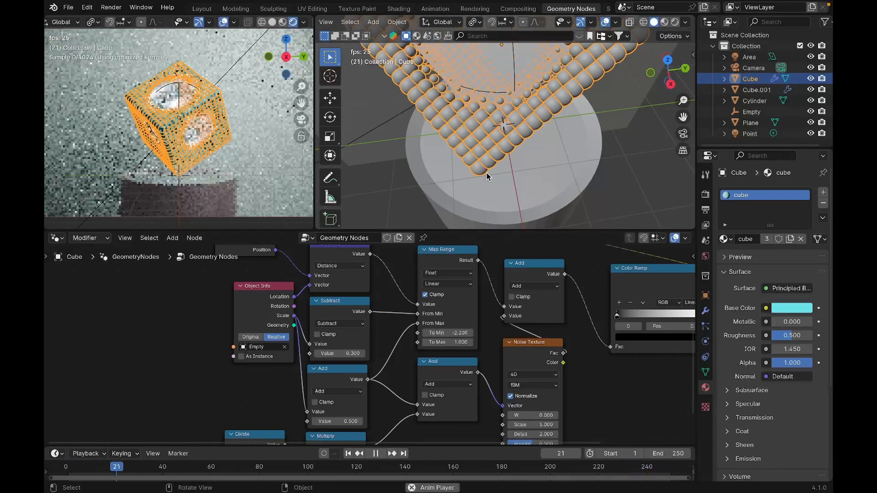
scroll(383, 363, down, 3)
scroll(383, 363, left, 1)
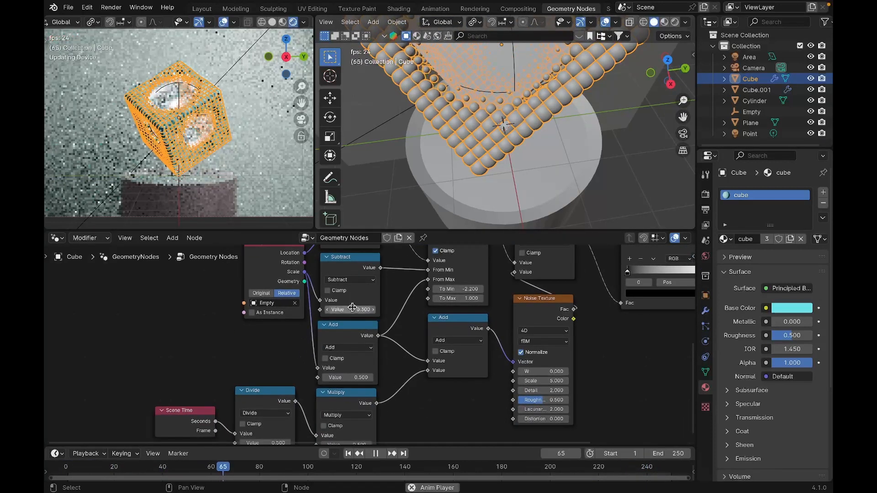
mouse_move(346, 379)
mouse_down()
mouse_move(320, 377)
mouse_move(346, 378)
mouse_up()
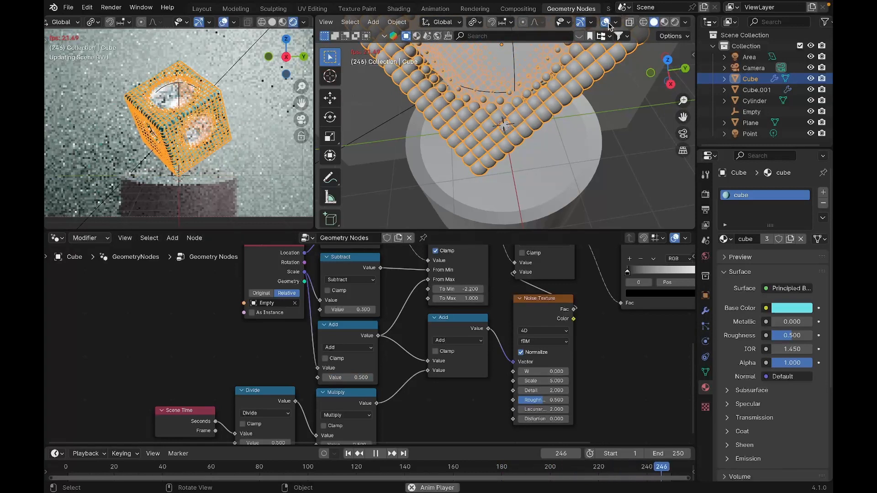
Turn off overlays in the camera viewport and set the value of the Divide node fed by Scene Time to 1.900.
click(224, 22)
scroll(377, 352, down, 5)
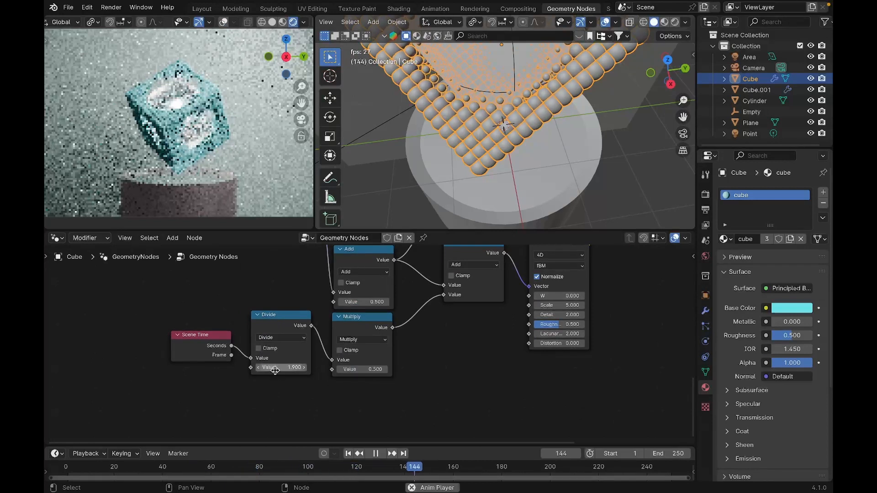
scroll(464, 372, up, 4)
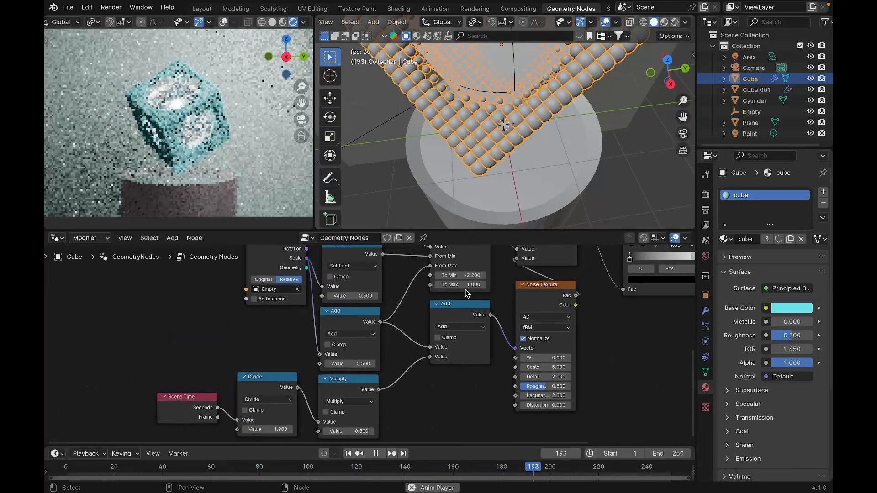